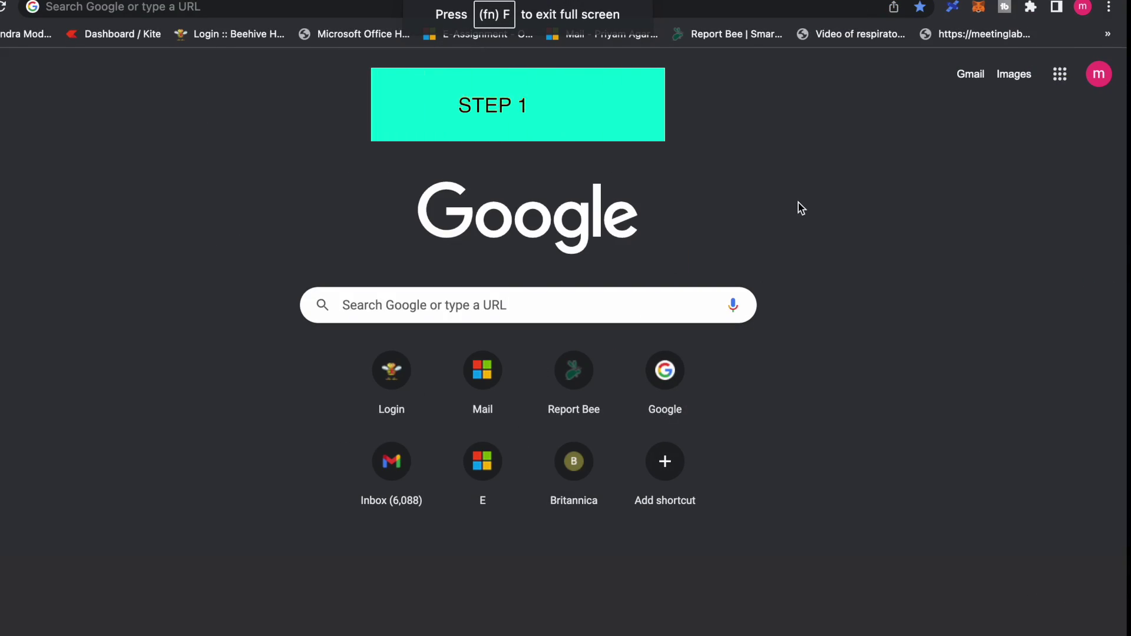
Search Google for elai.io and log in to the Elai.io site.
left_click(482, 308)
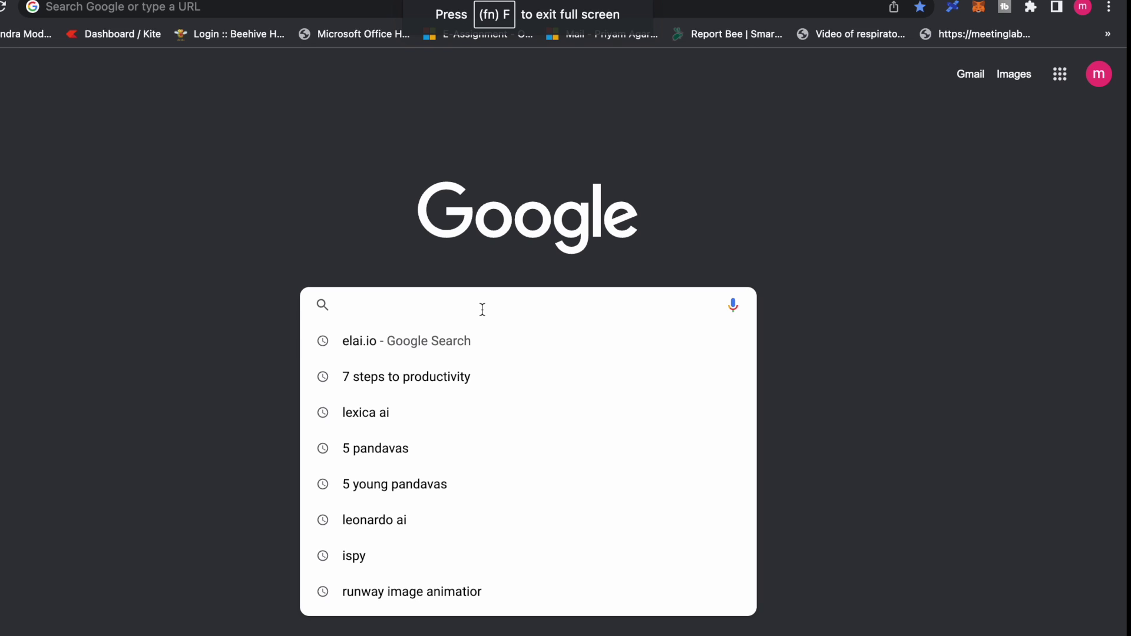
type("elaio.")
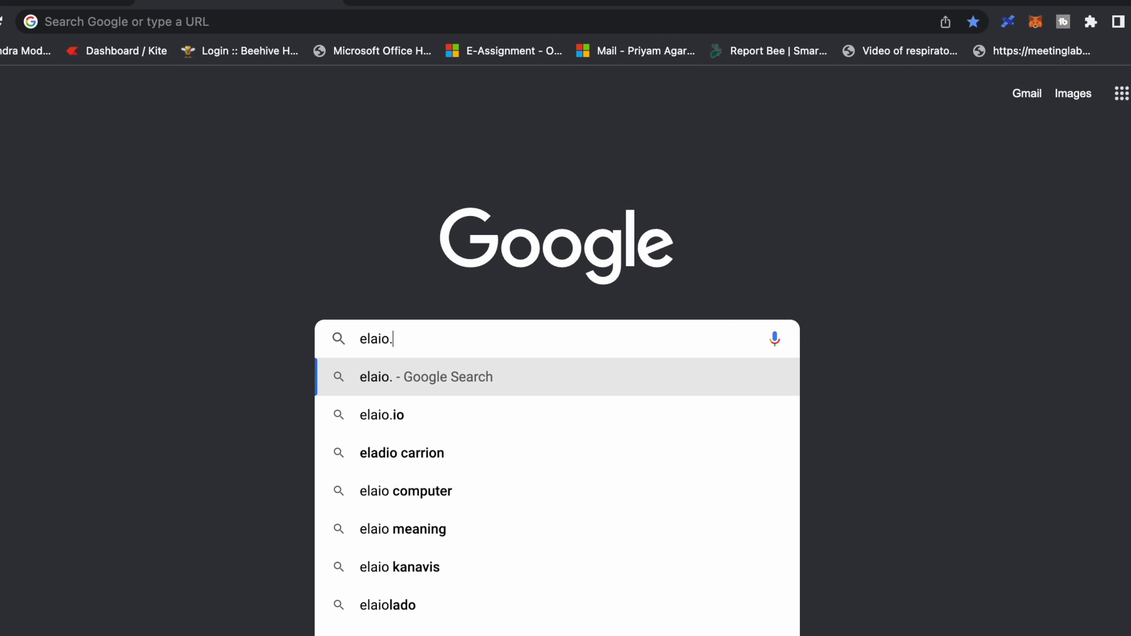
key("BackSpace")
key("BackSpace")
type(".io")
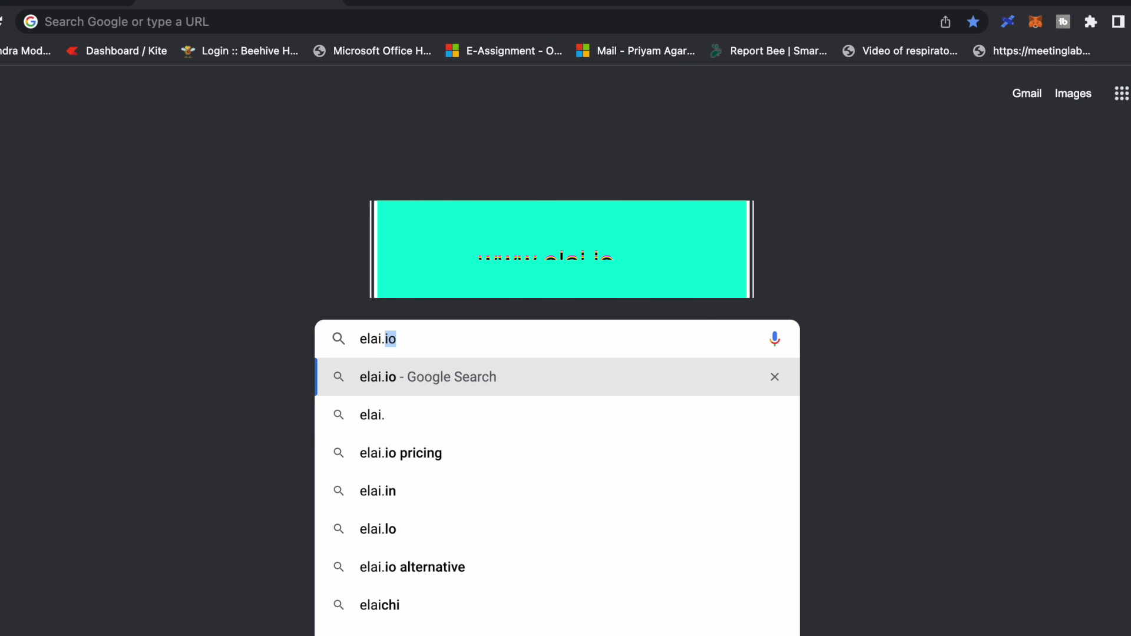
key("Return")
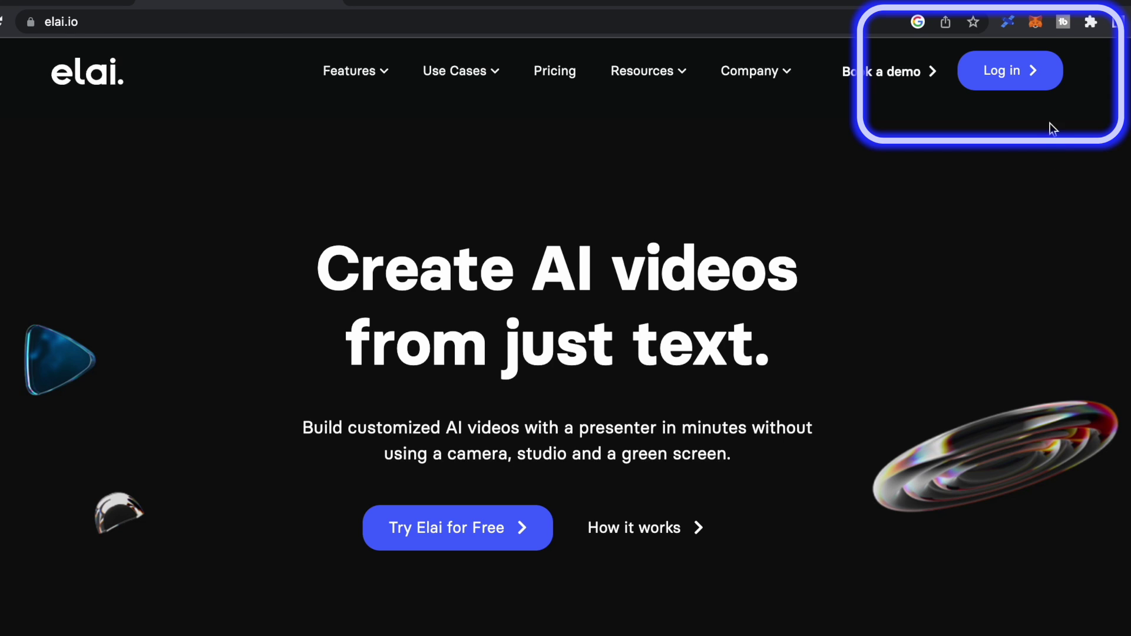
left_click(1018, 78)
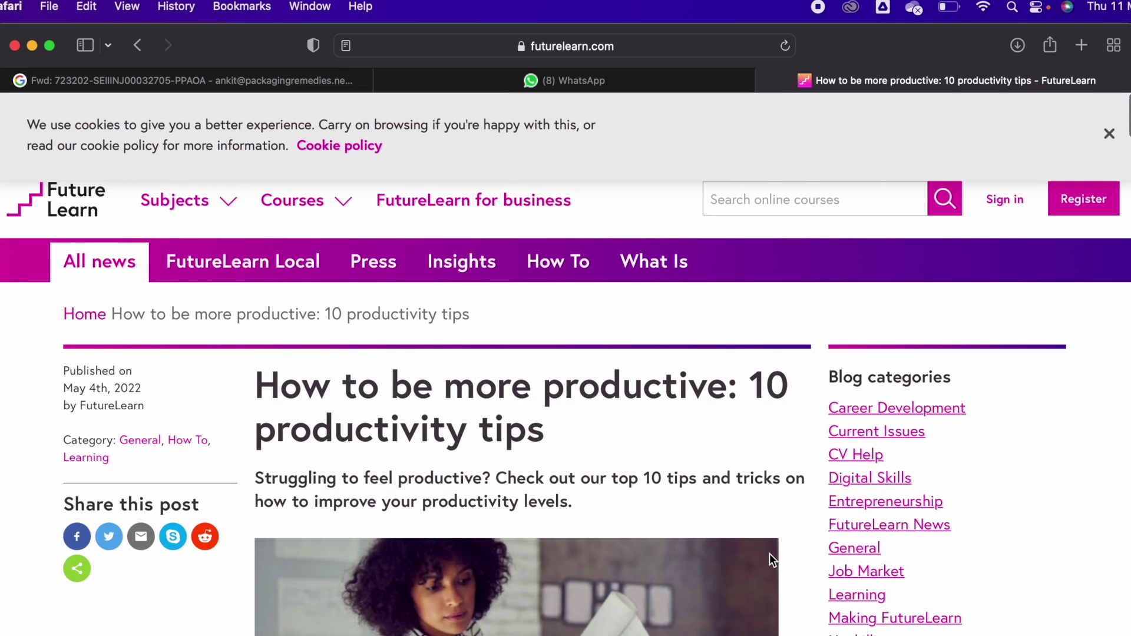
Copy the FutureLearn productivity tips article's URL from Safari's address bar.
scroll(769, 553, "down", 3)
scroll(769, 554, "up", 3)
left_click(665, 51)
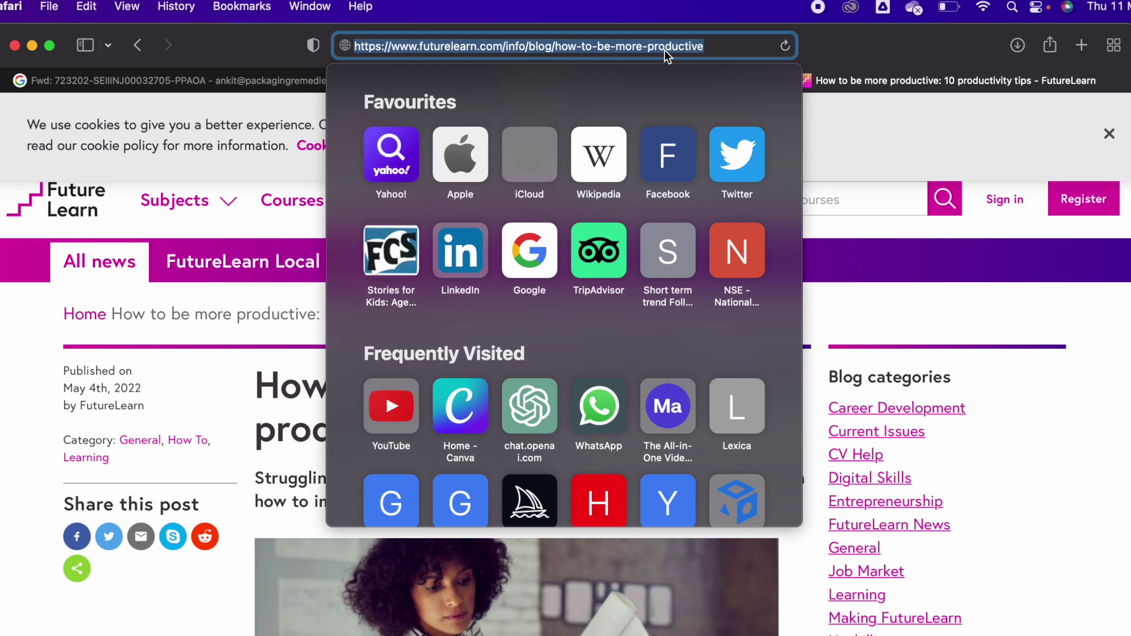
key("super+c")
left_click(33, 47)
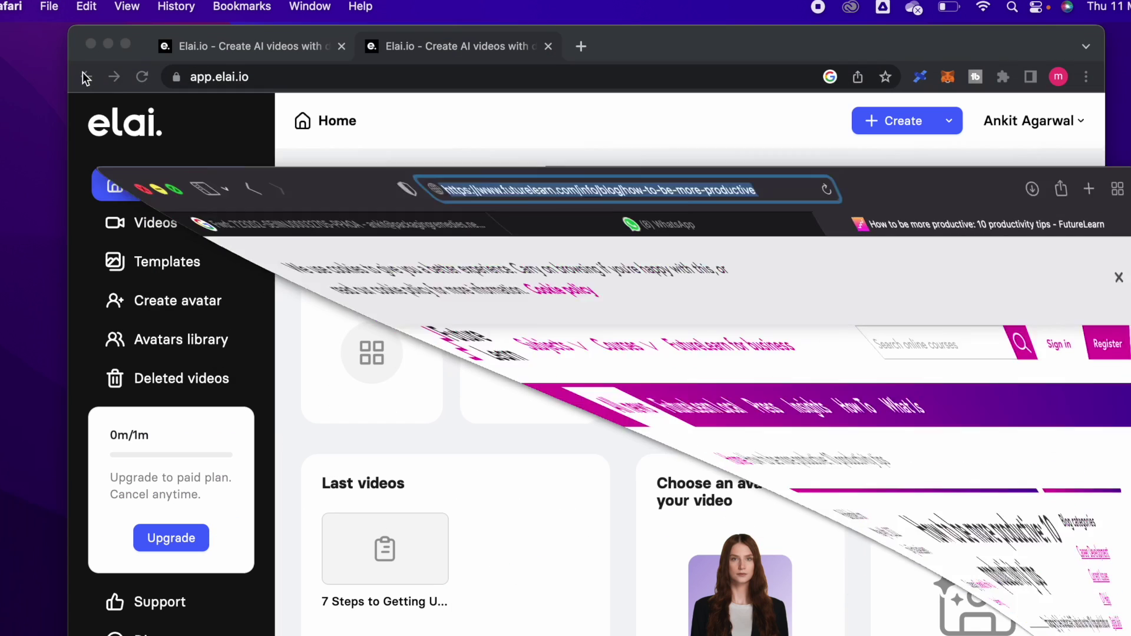
In full-screen Elai.io, start a From URL video with the pasted FutureLearn article link.
left_click(125, 42)
key("ctrl+super+f")
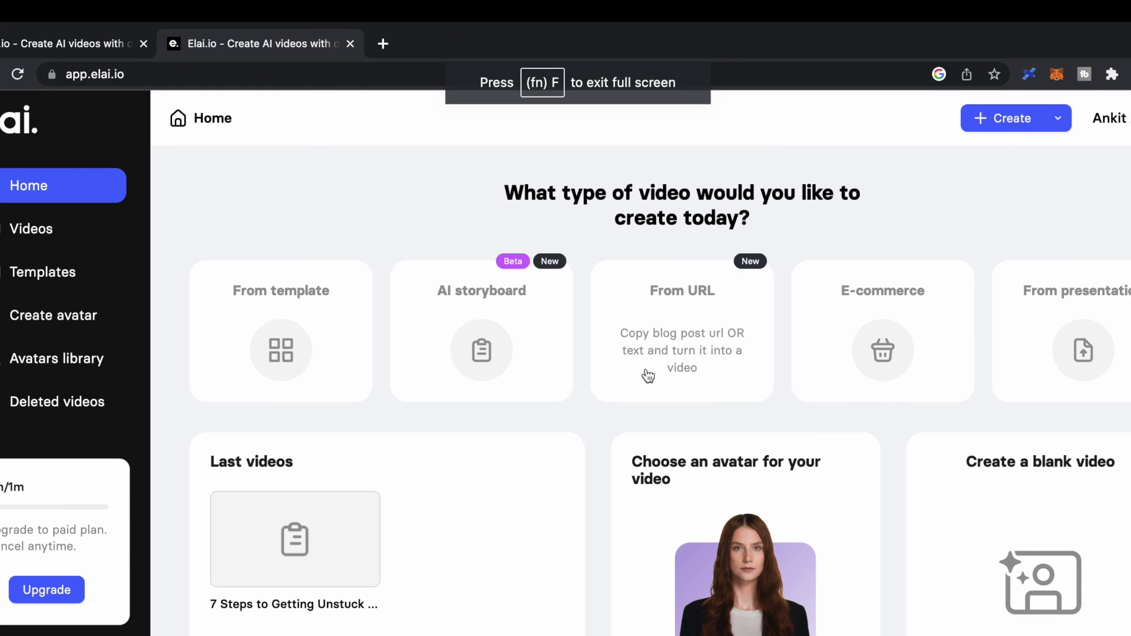
left_click(714, 317)
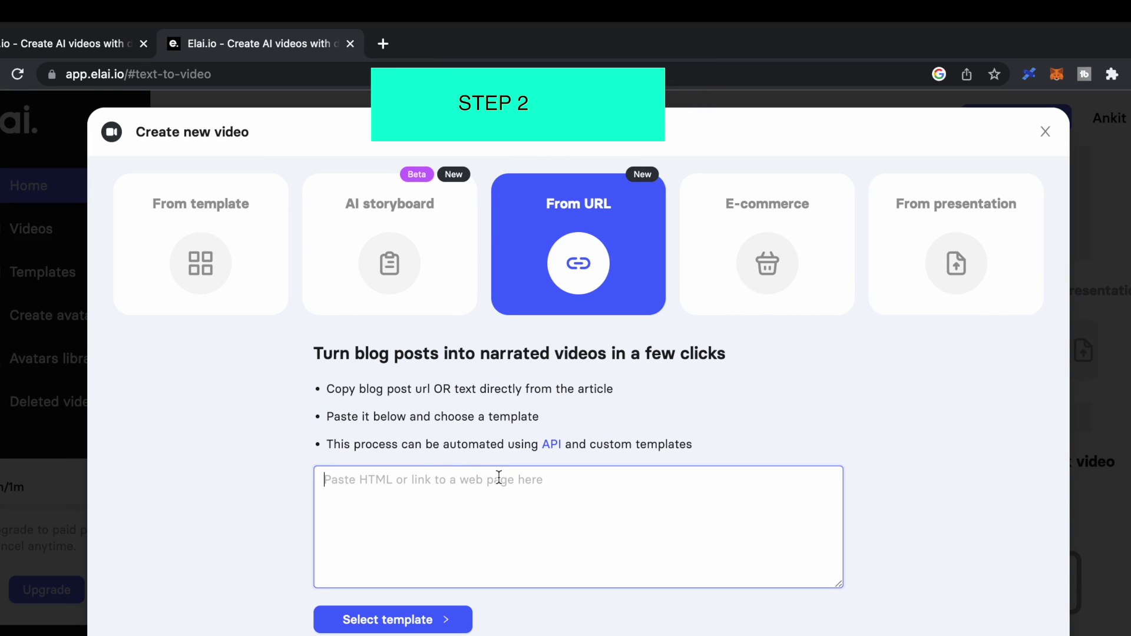
right_click(376, 512)
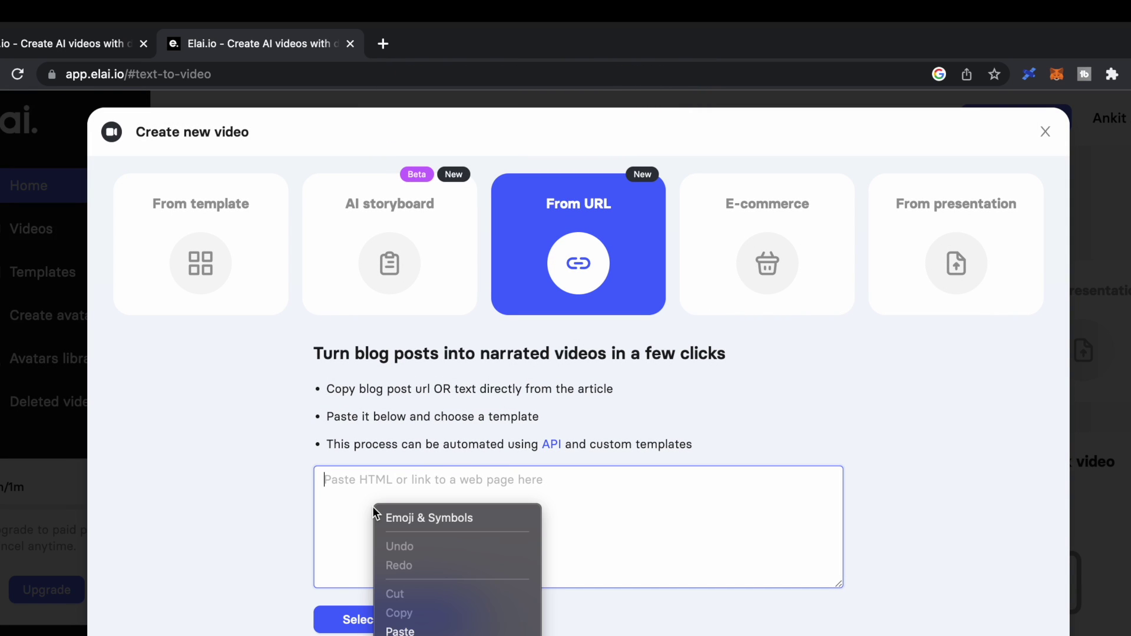
left_click(400, 631)
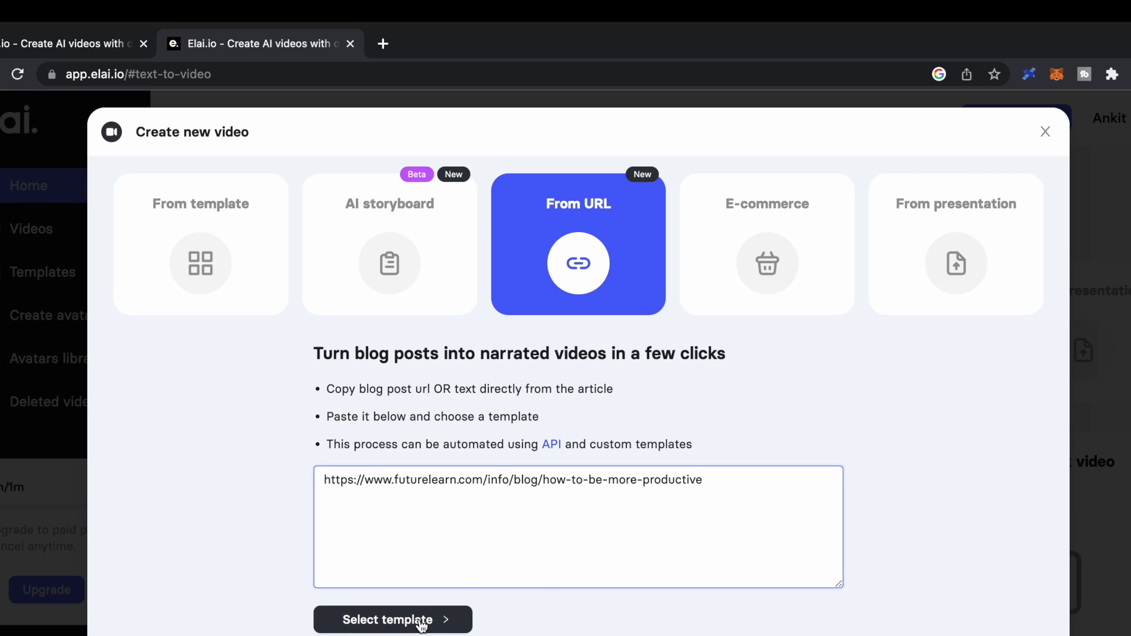
left_click(422, 626)
Choose the blue template with the office photo and create the video.
scroll(794, 506, "down", 5)
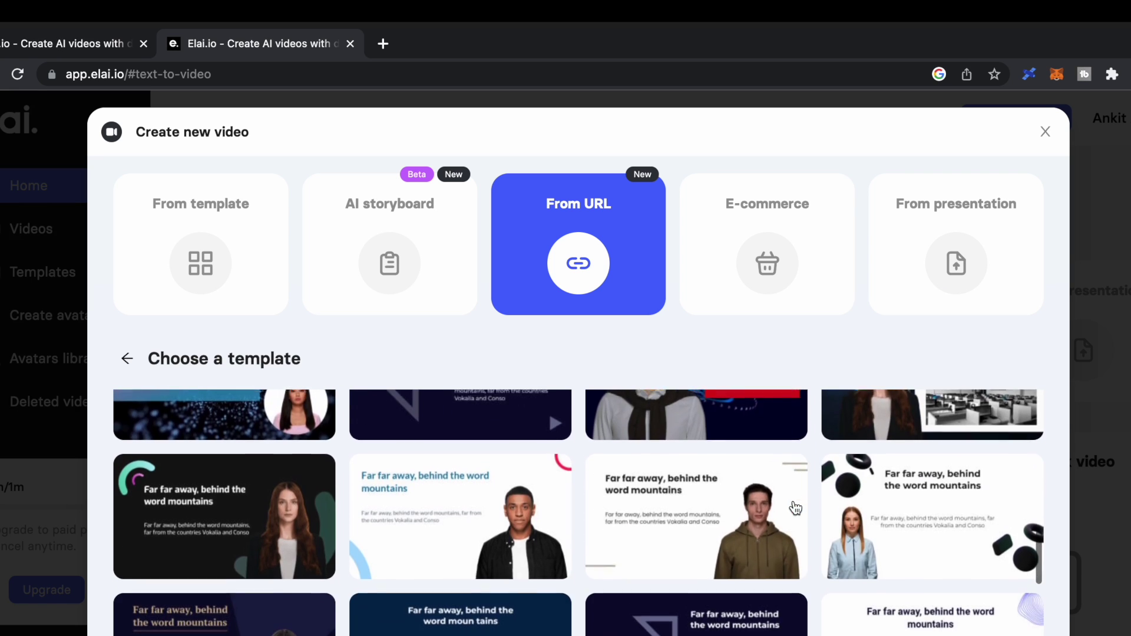
scroll(796, 508, "down", 6)
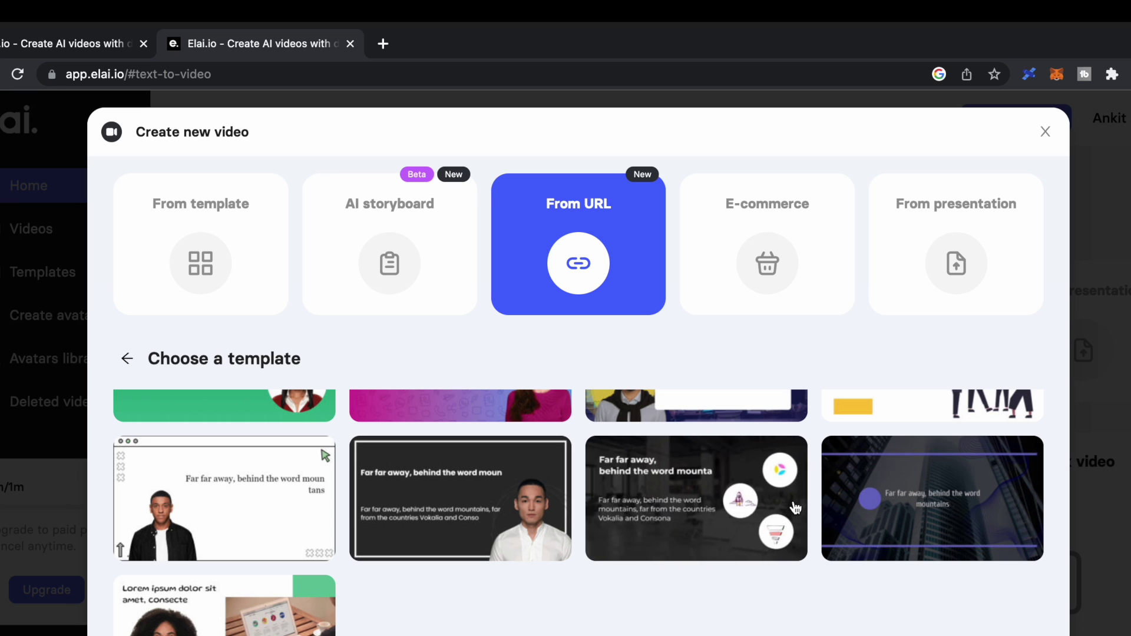
scroll(765, 509, "up", 3)
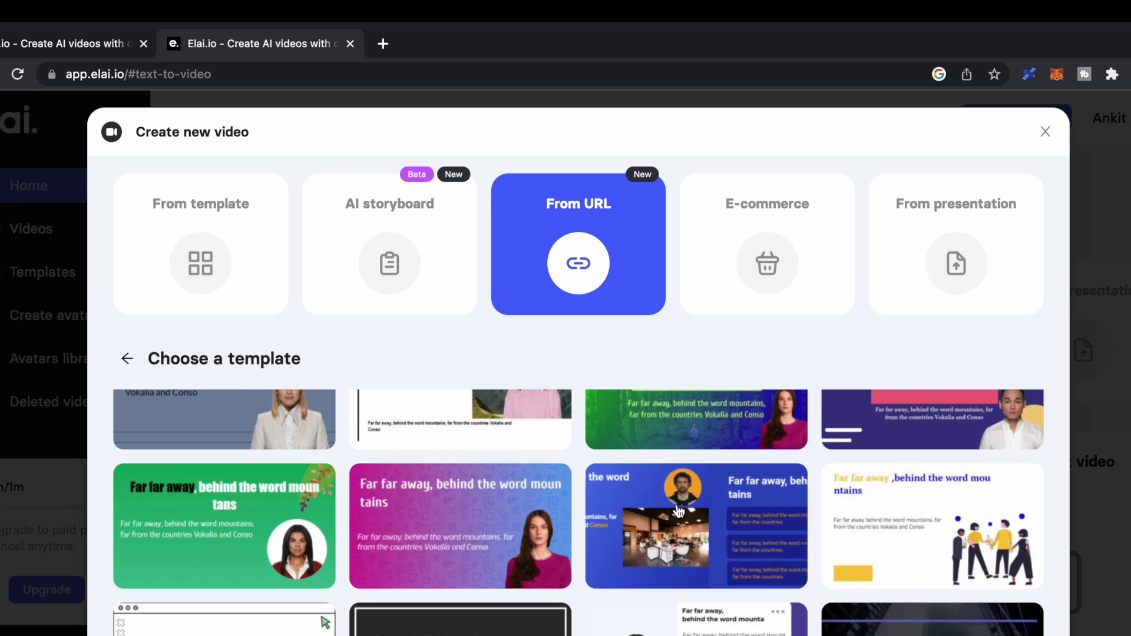
left_click(678, 510)
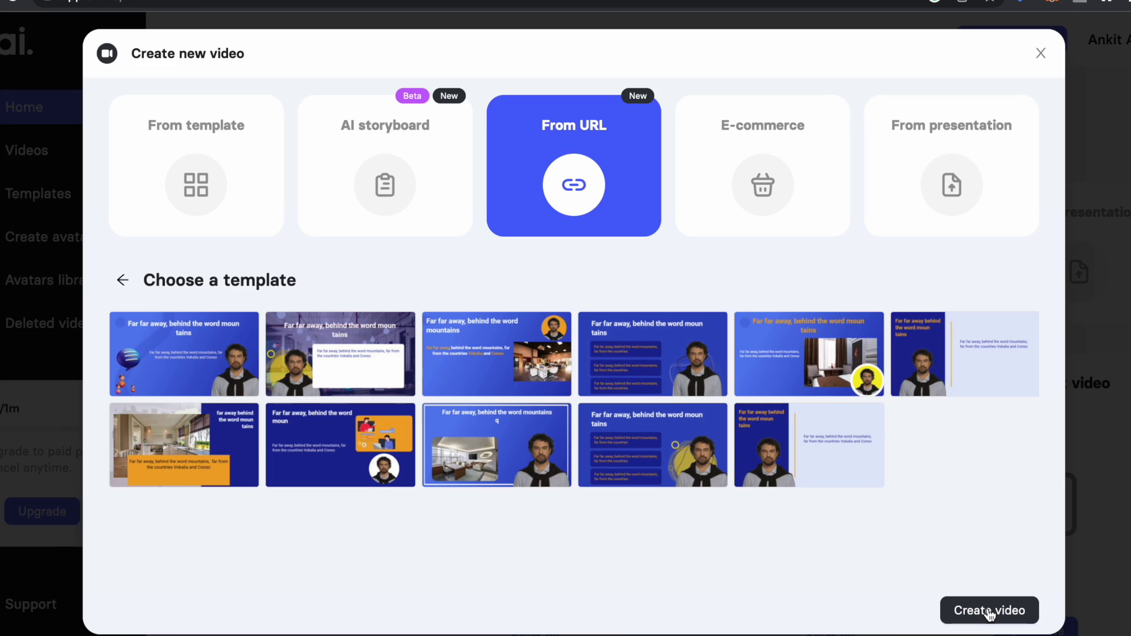
left_click(990, 611)
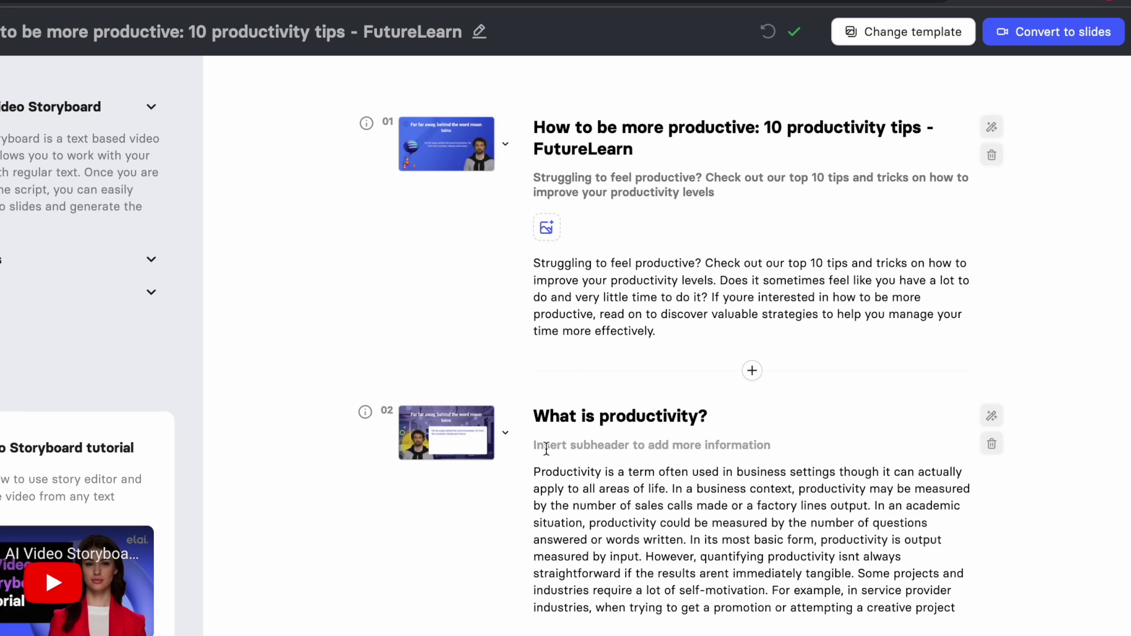
Convert the storyboard to slides, letting GPT fill the missing subheaders and images.
scroll(546, 449, "down", 10)
scroll(547, 449, "up", 15)
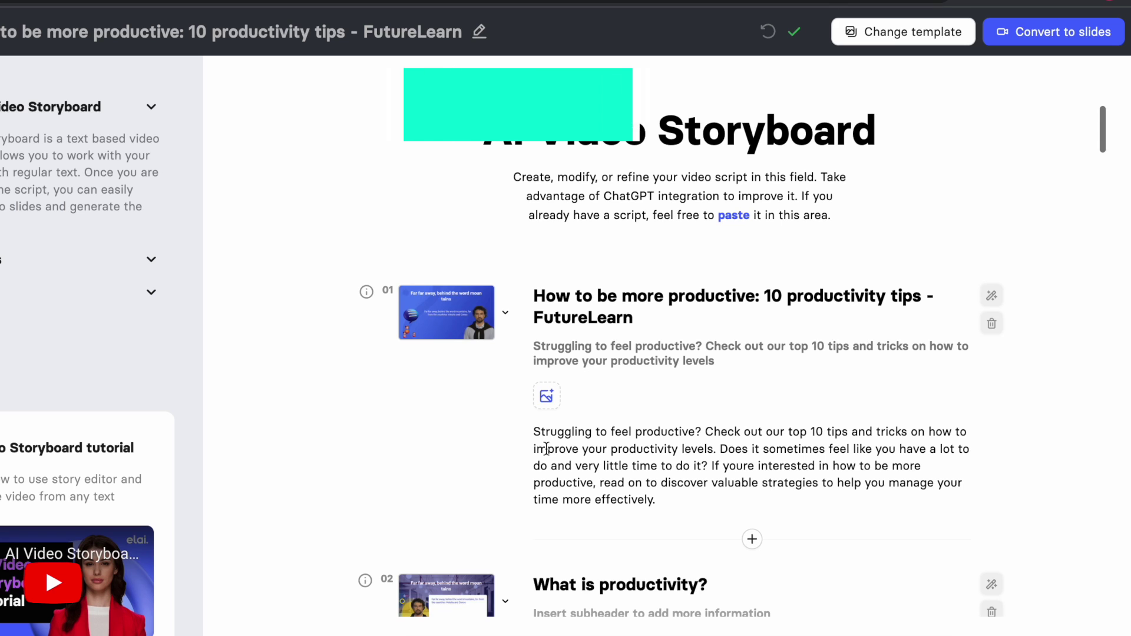
left_click(1037, 34)
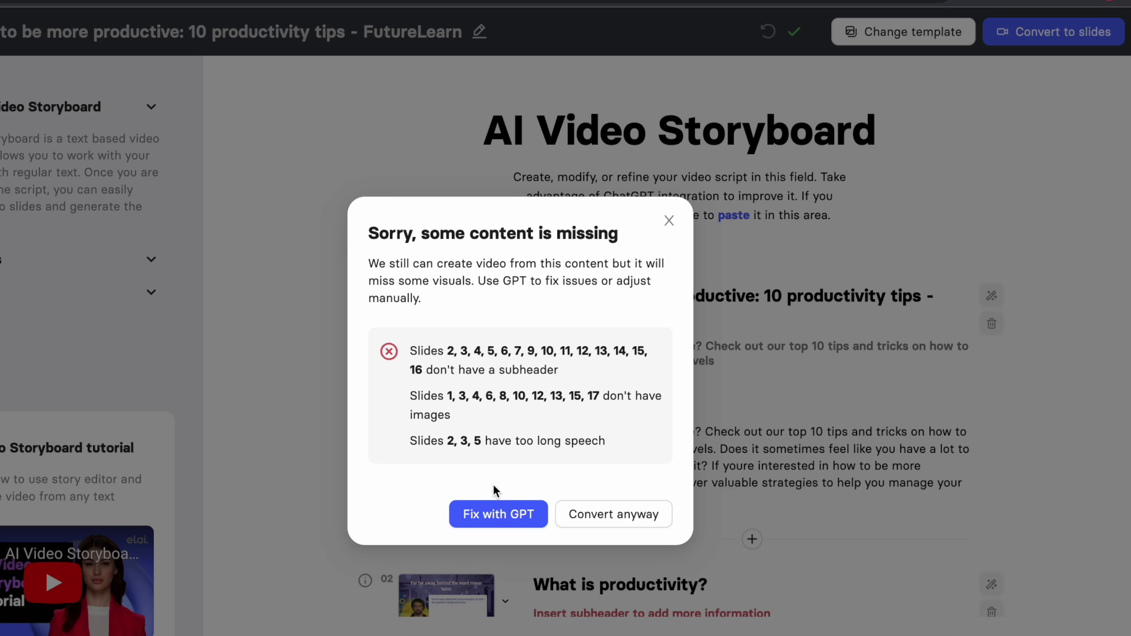
left_click(490, 515)
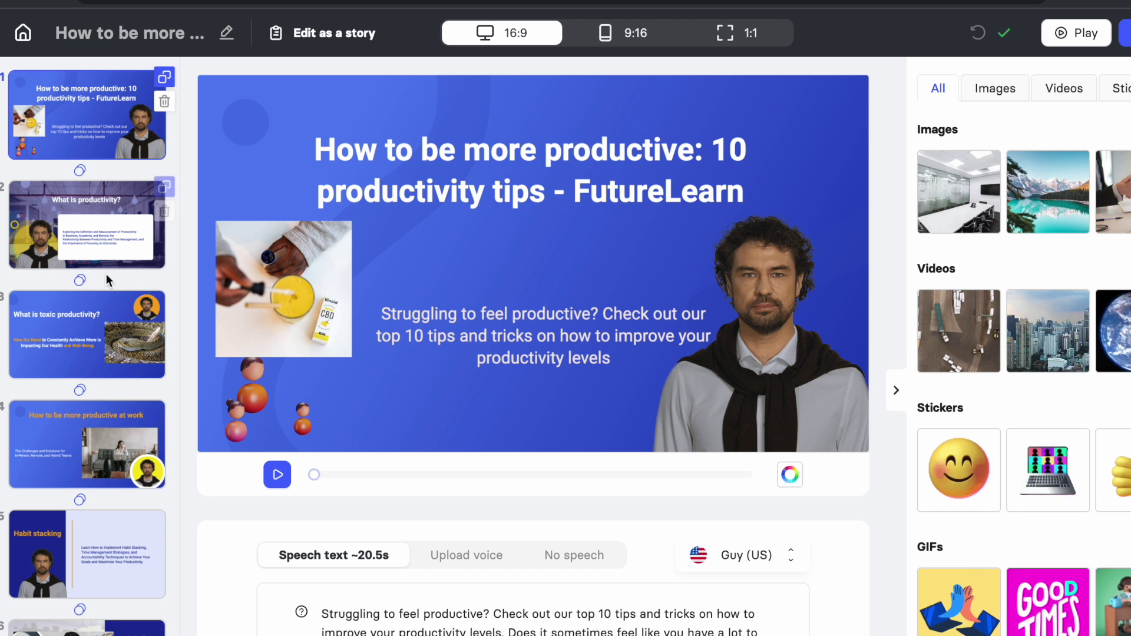
Scroll through the generated slide list and back to the title slide.
scroll(106, 274, "down", 10)
scroll(107, 274, "up", 10)
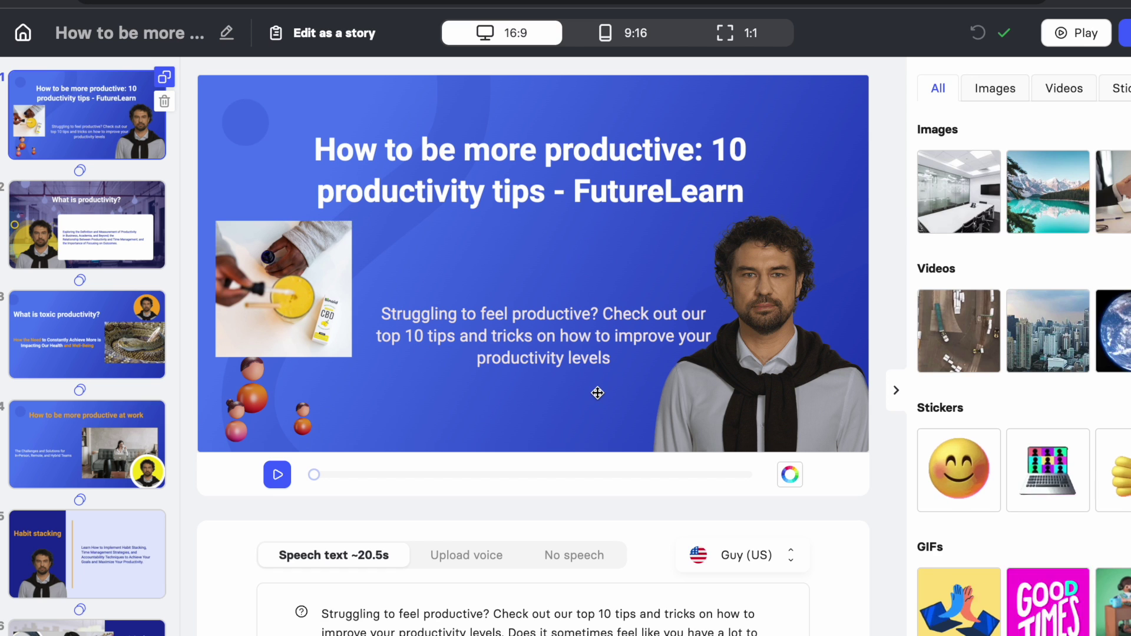
Replace the title slide's presenter with the Kamal avatar in the Business outfit.
left_click(751, 323)
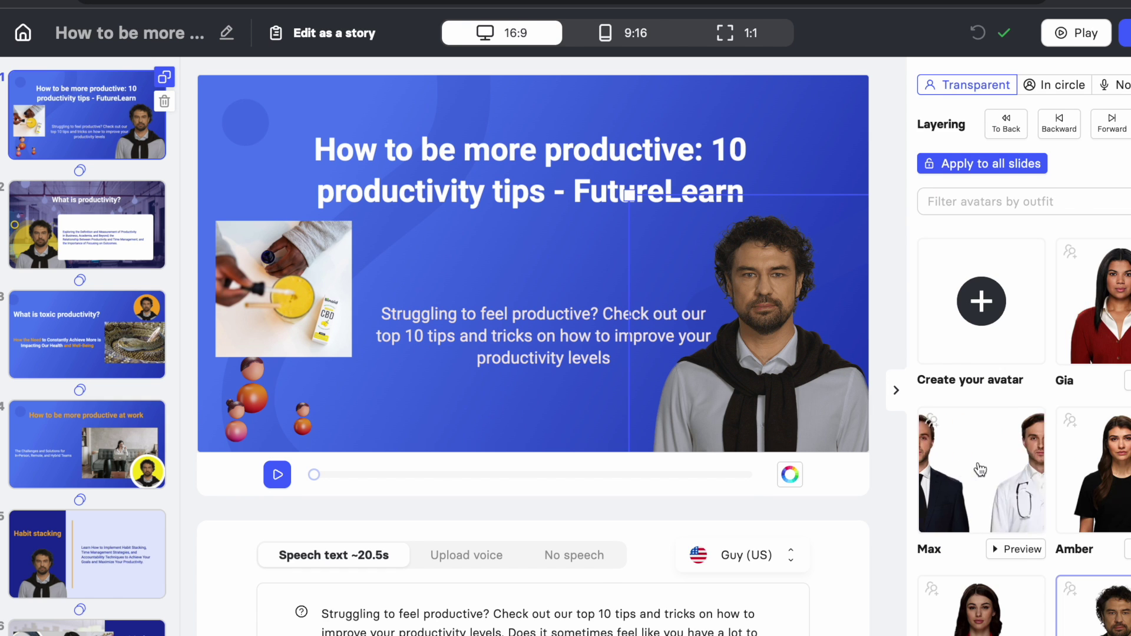
scroll(1061, 463, "down", 3)
scroll(964, 459, "down", 10)
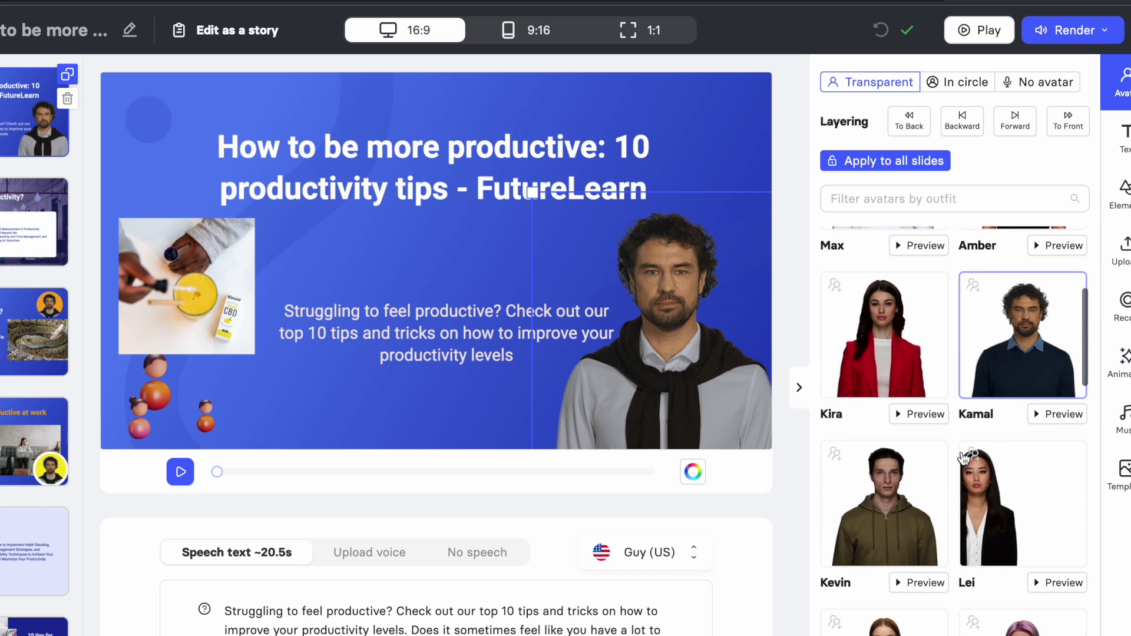
scroll(964, 459, "down", 10)
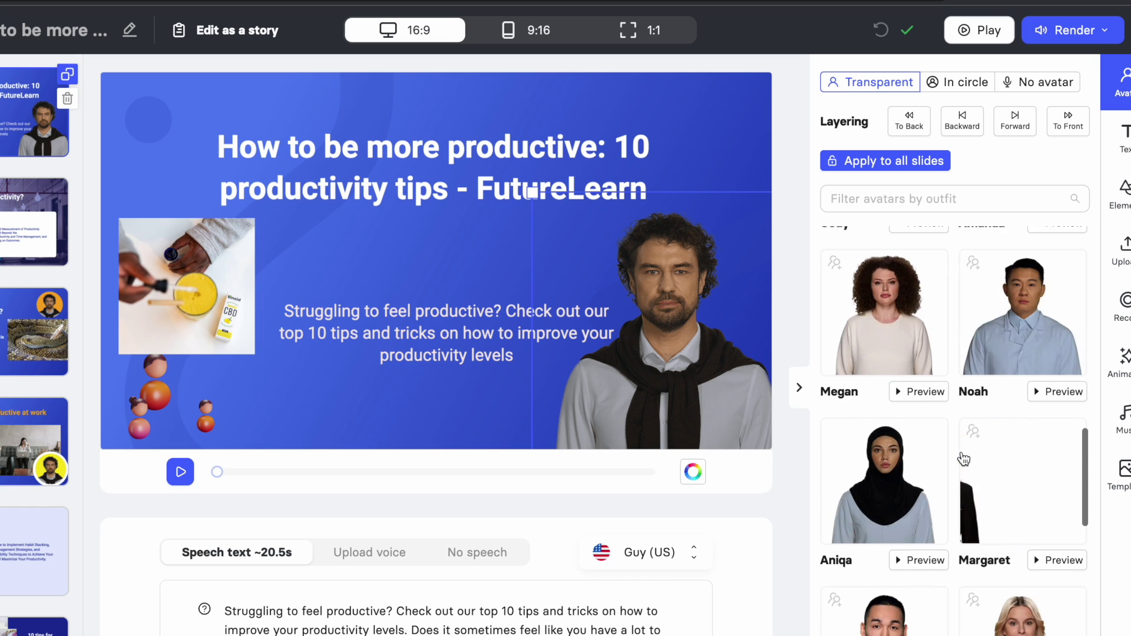
scroll(964, 459, "up", 20)
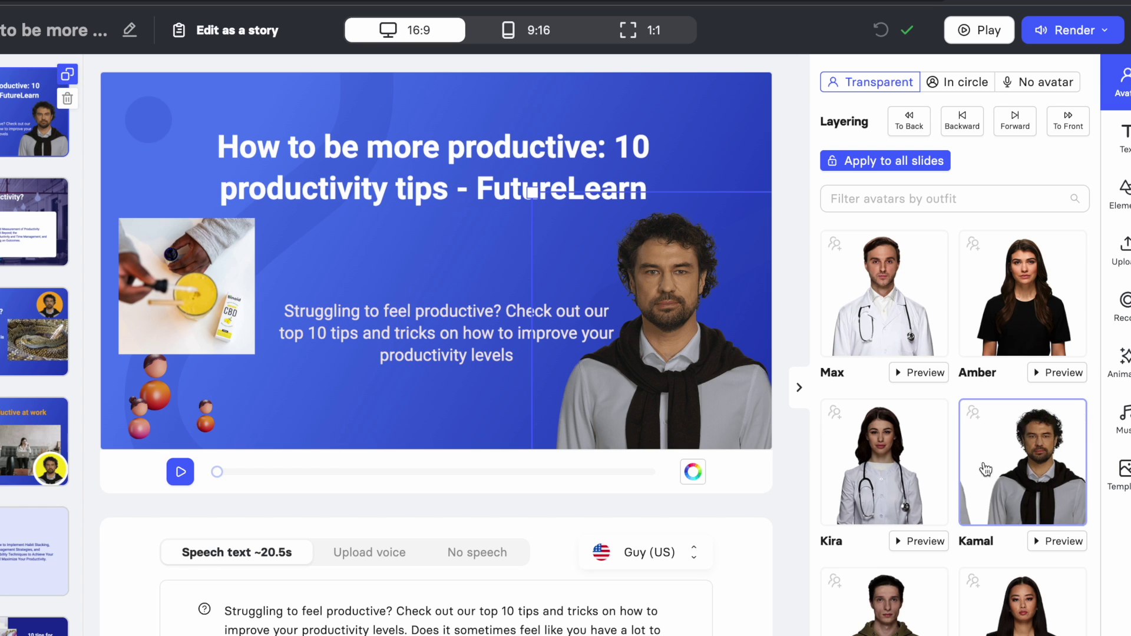
left_click(990, 481)
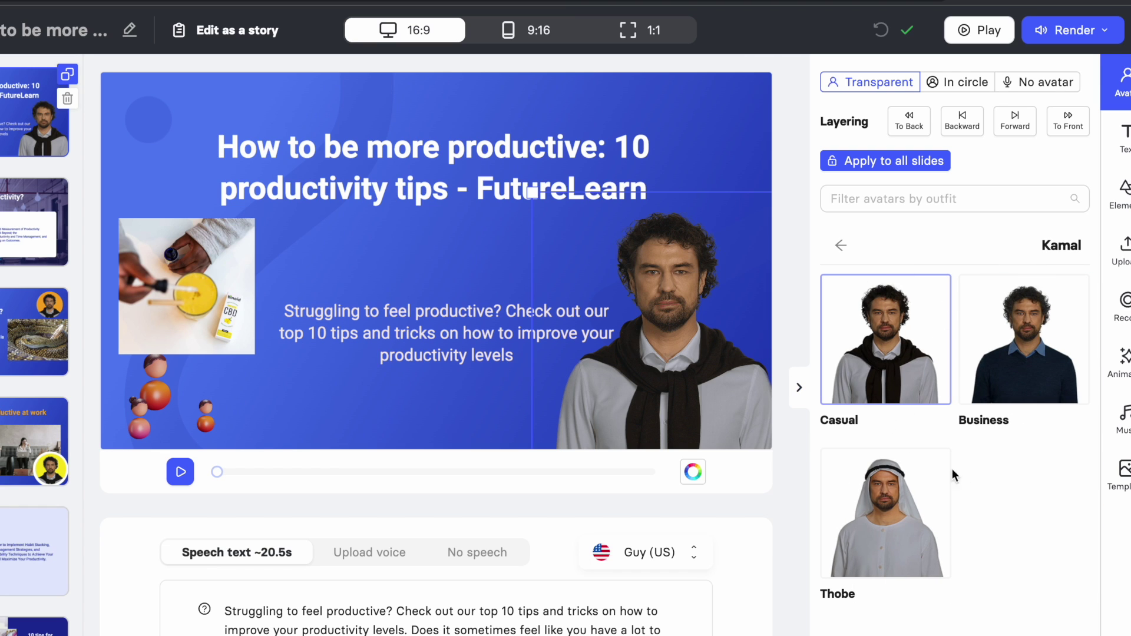
left_click(1030, 377)
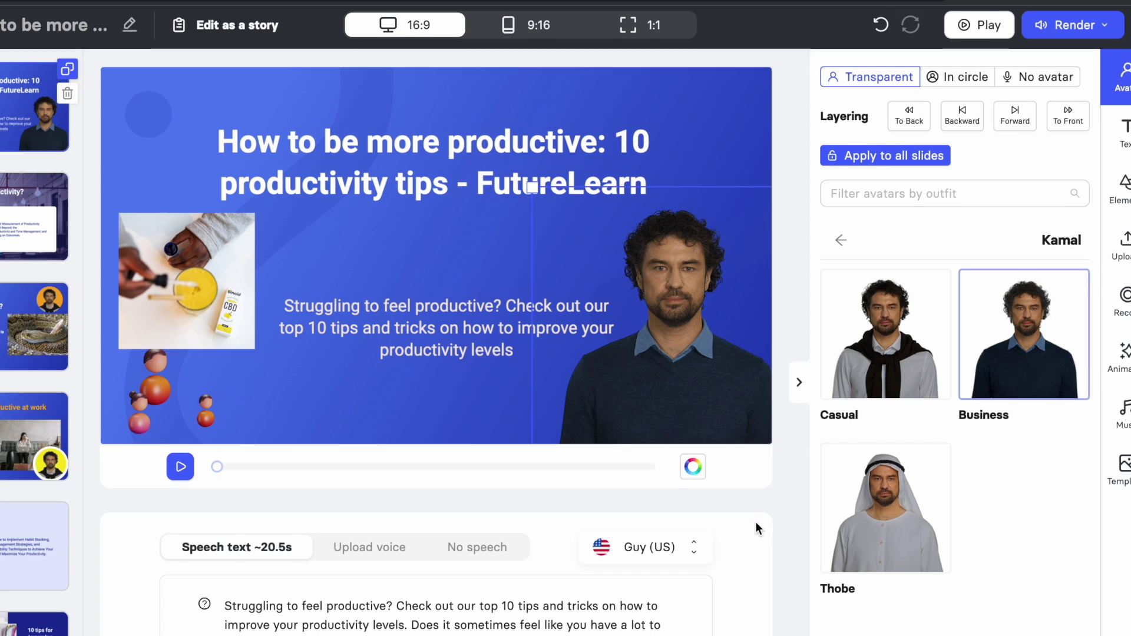
scroll(755, 528, "down", 1)
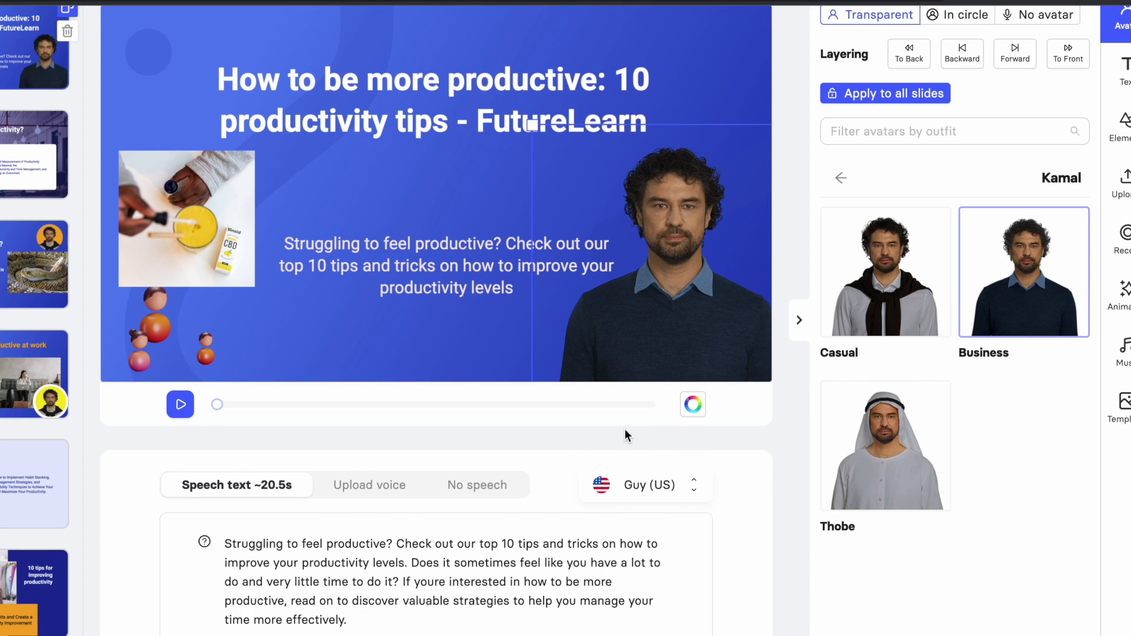
Apply Guy (English-US) as the presenter's narration voice.
left_click(694, 495)
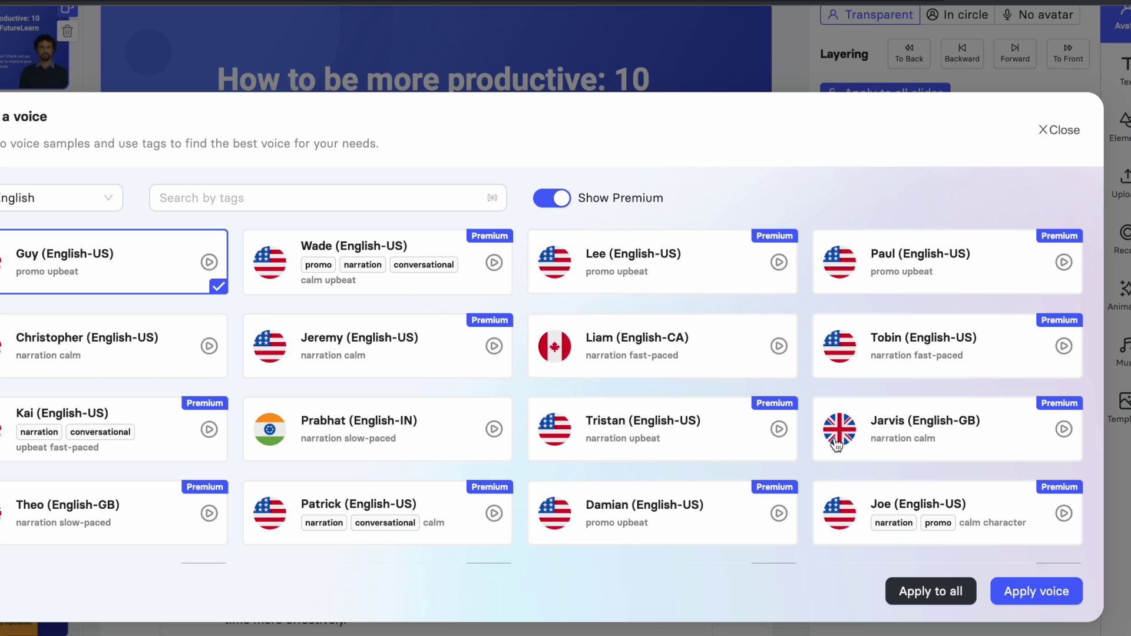
scroll(837, 445, "down", 10)
scroll(837, 443, "up", 5)
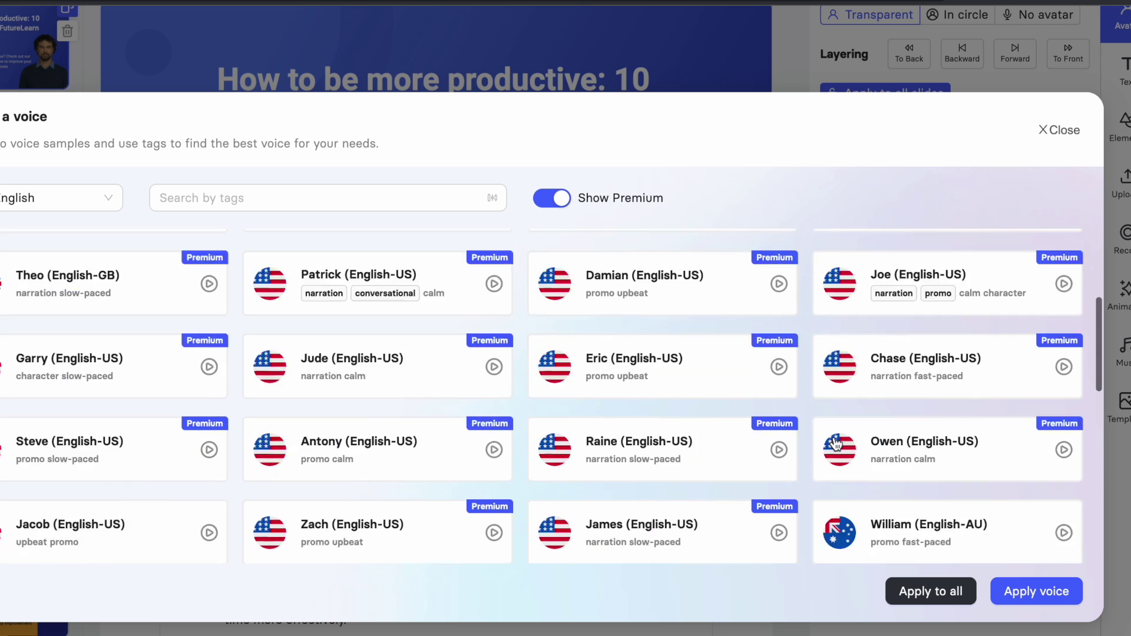
scroll(837, 443, "up", 3)
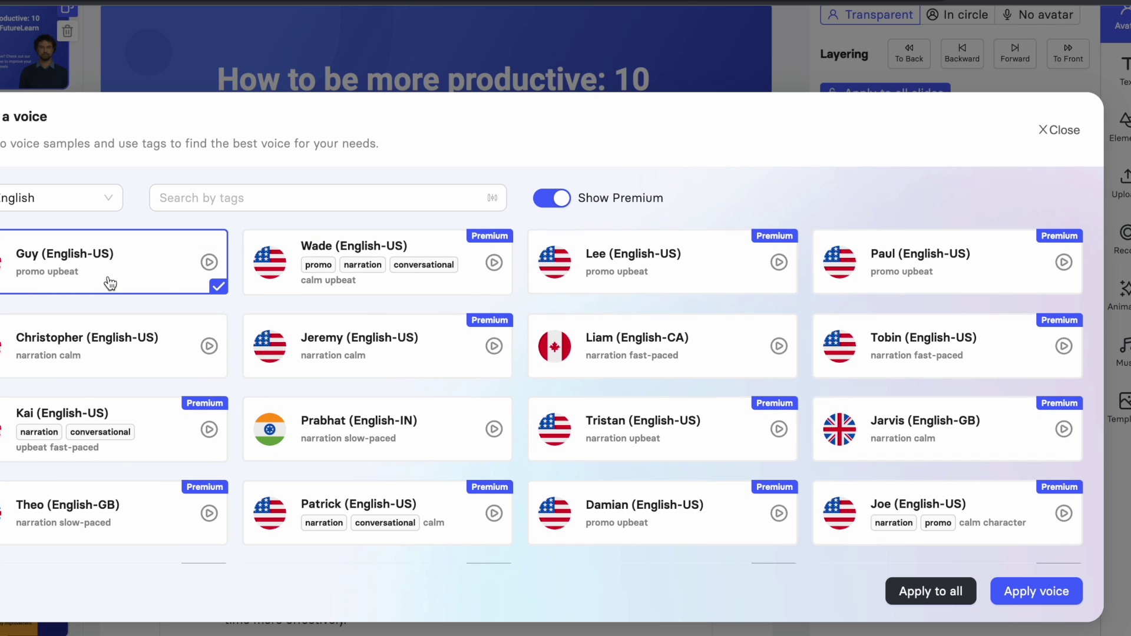
left_click(1030, 593)
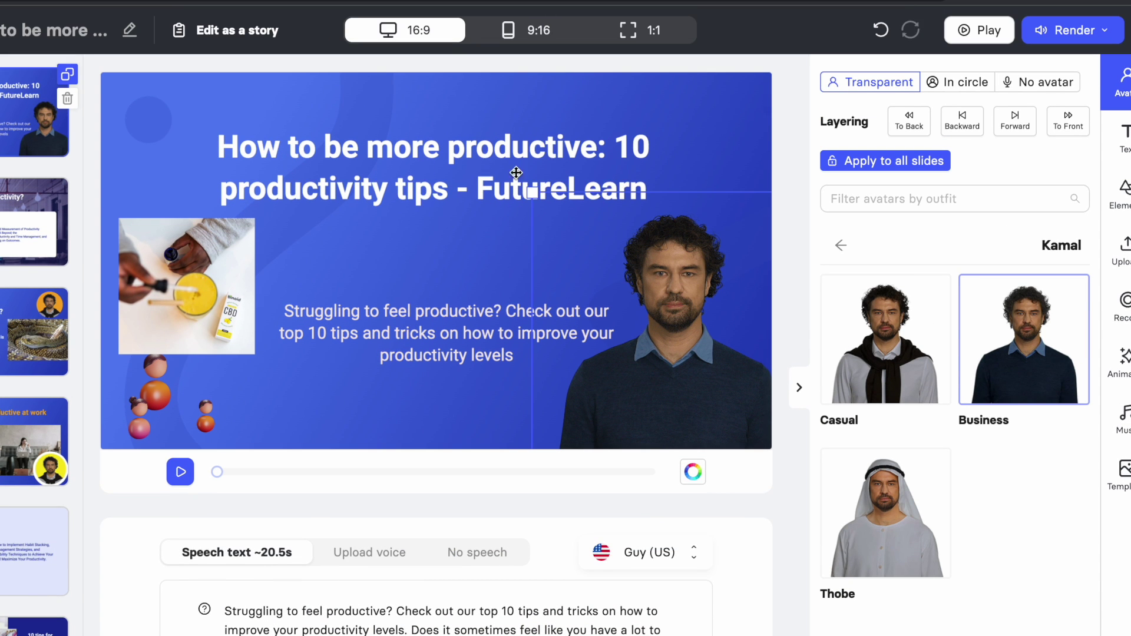
left_click(349, 160)
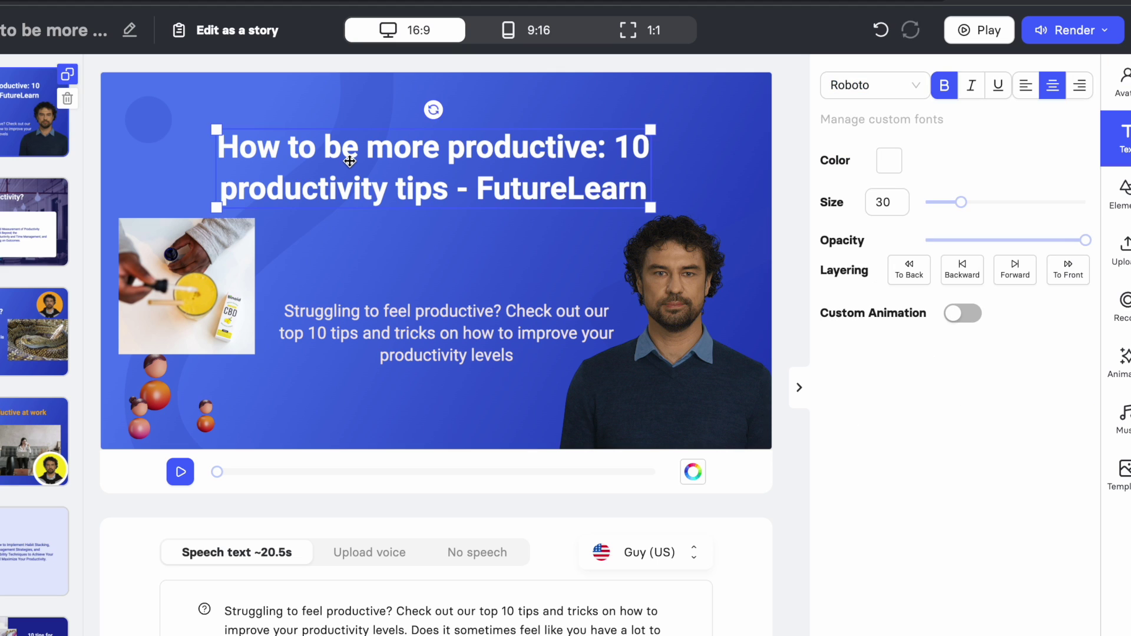
left_click(916, 86)
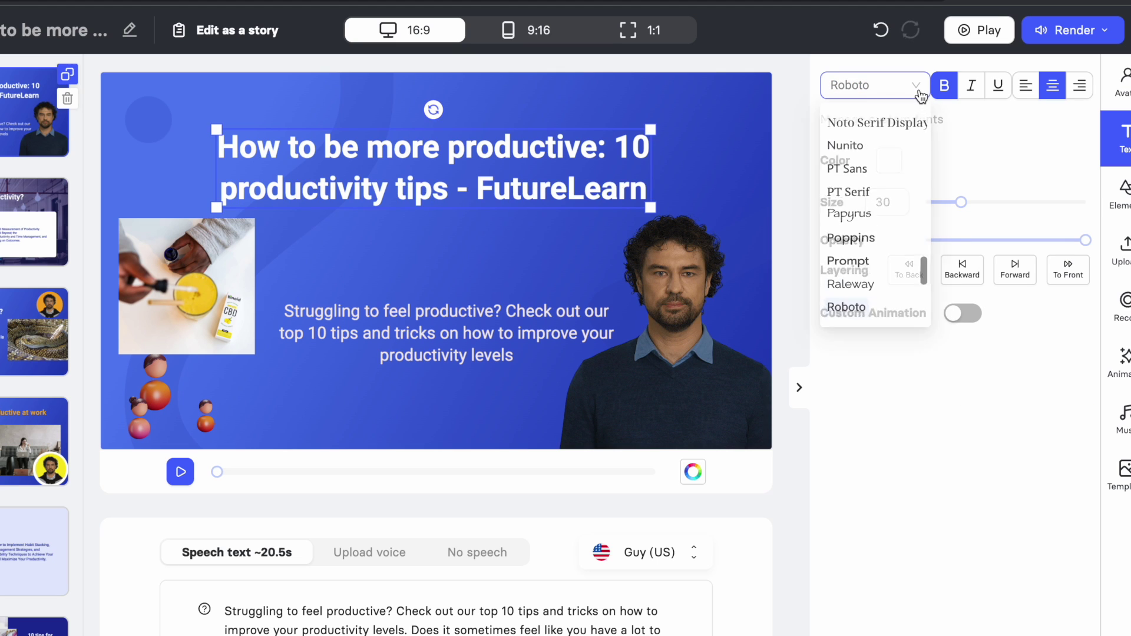
left_click(916, 86)
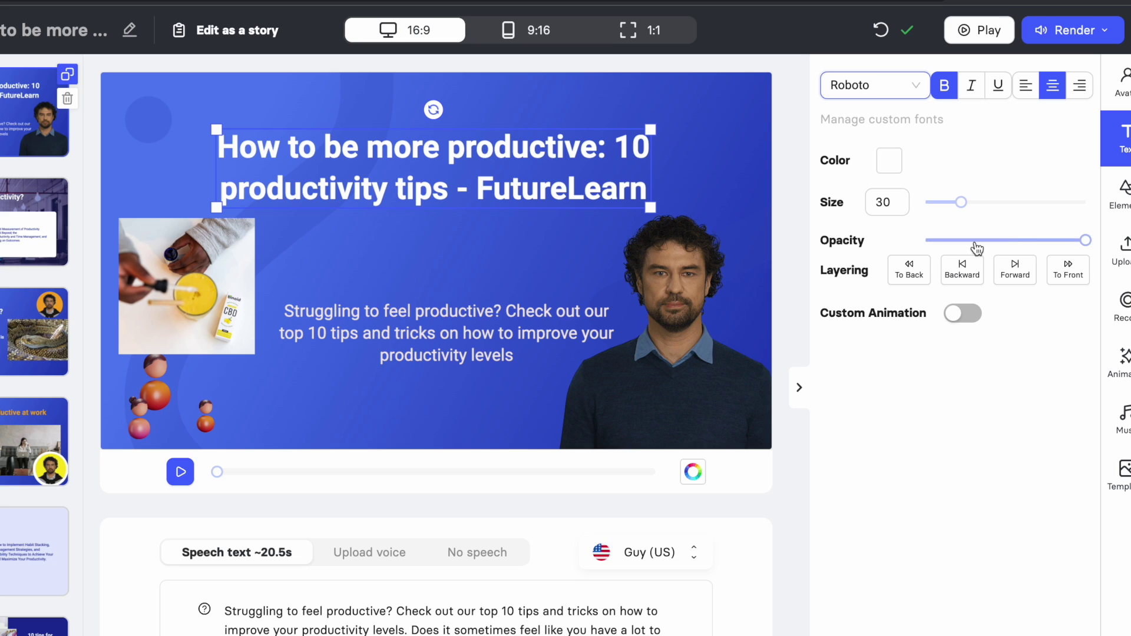
mouse_move(1086, 247)
left_click(183, 295)
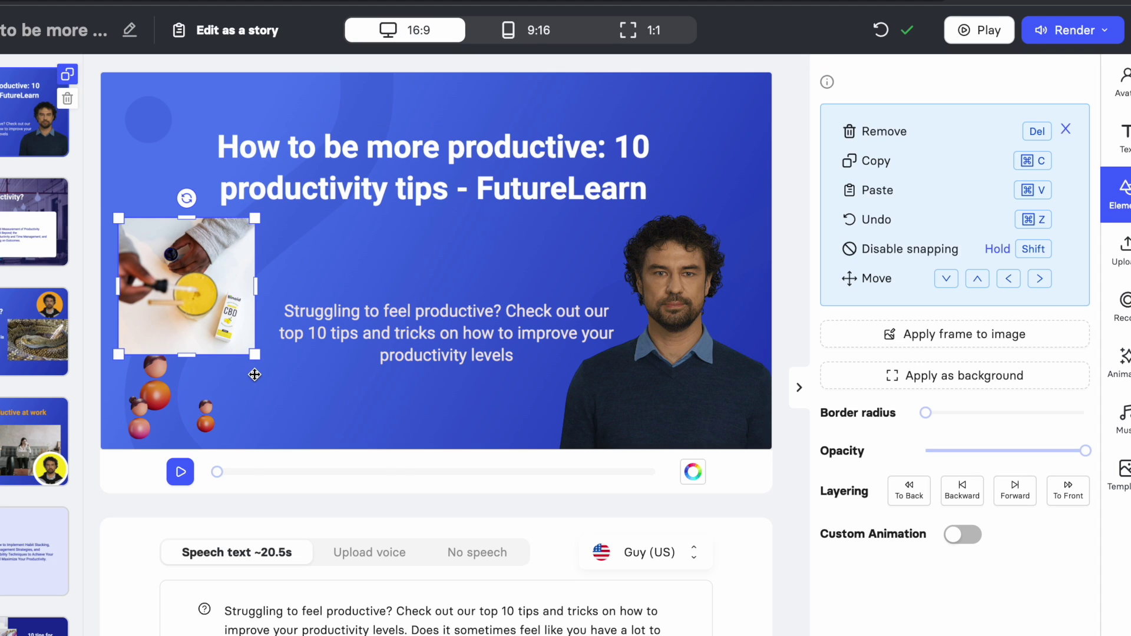
Delete the bottle photo and add the gym stock photo to the title slide.
key("Delete")
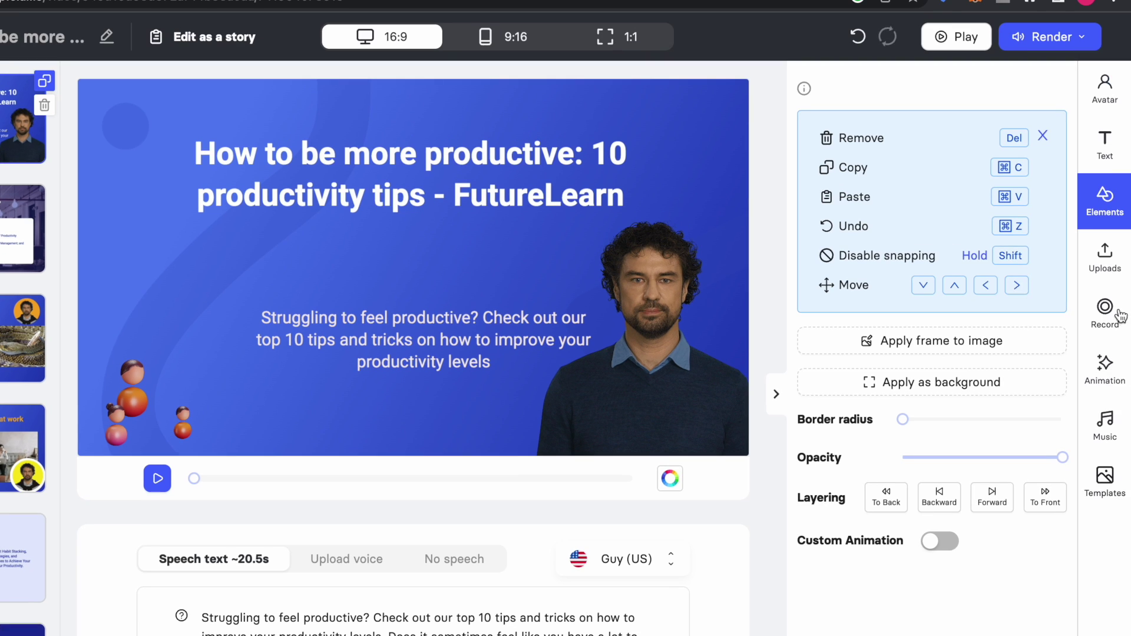
left_click(1121, 218)
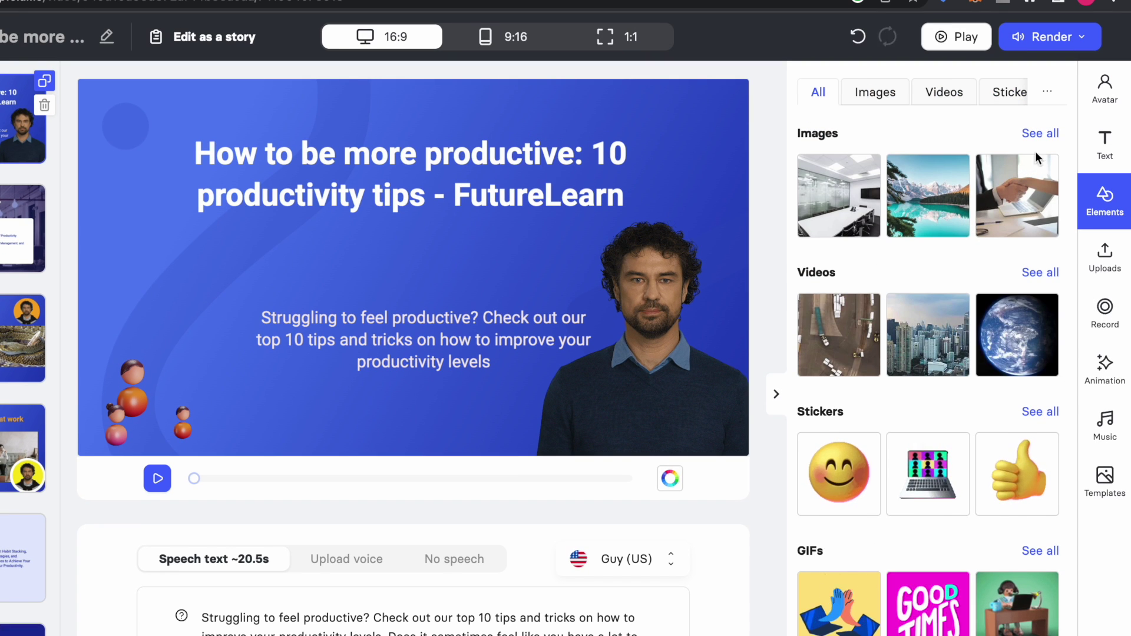
left_click(1042, 135)
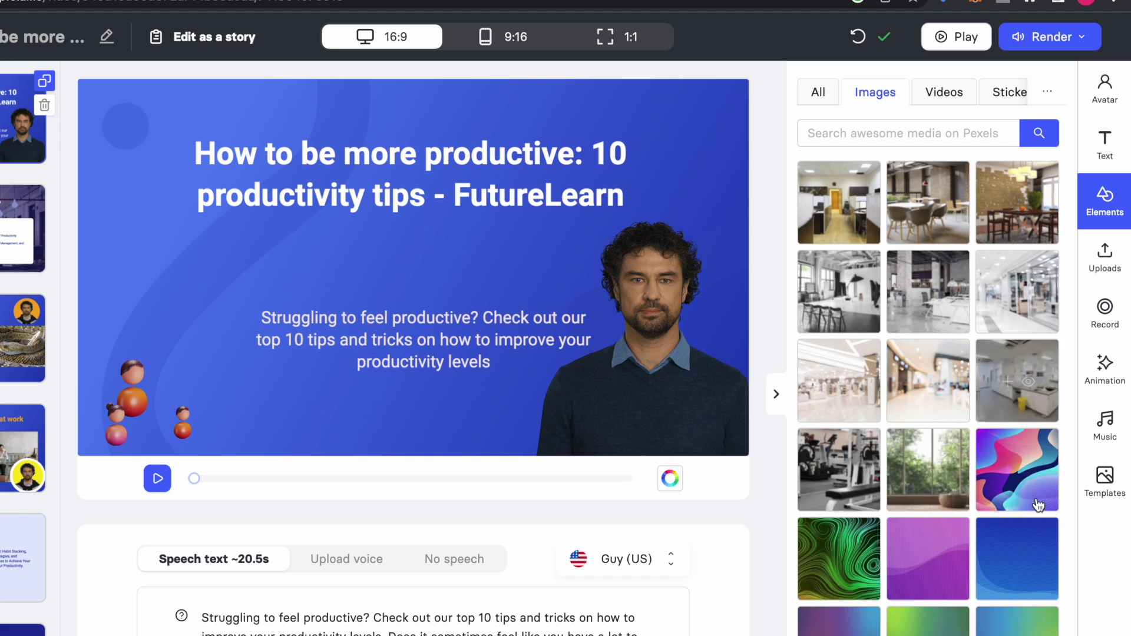
left_click(843, 467)
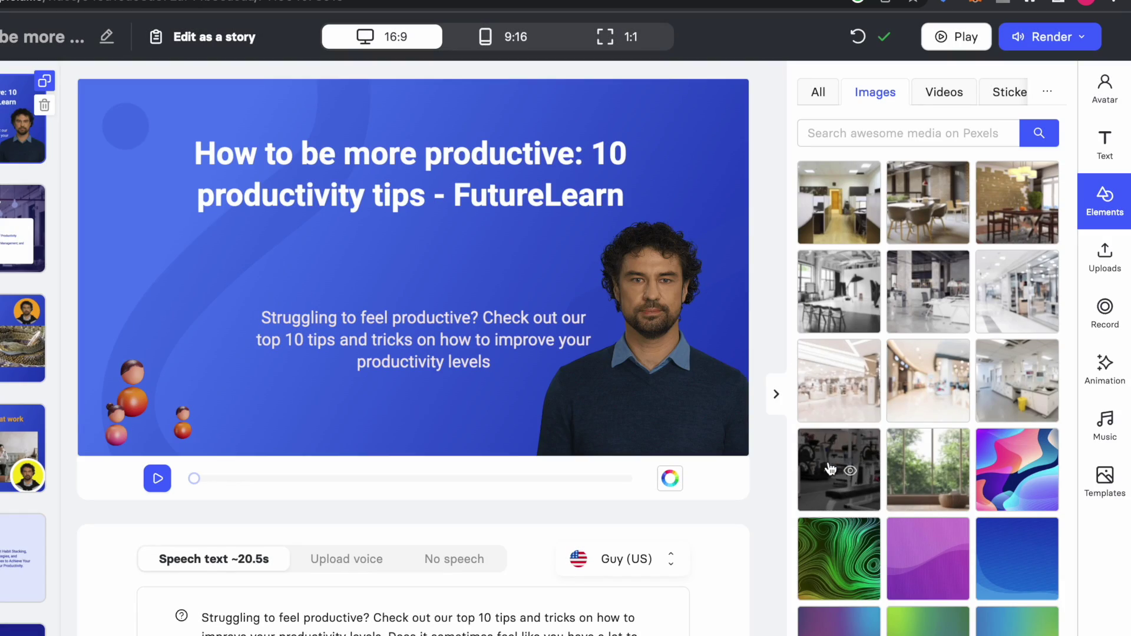
left_click(828, 462)
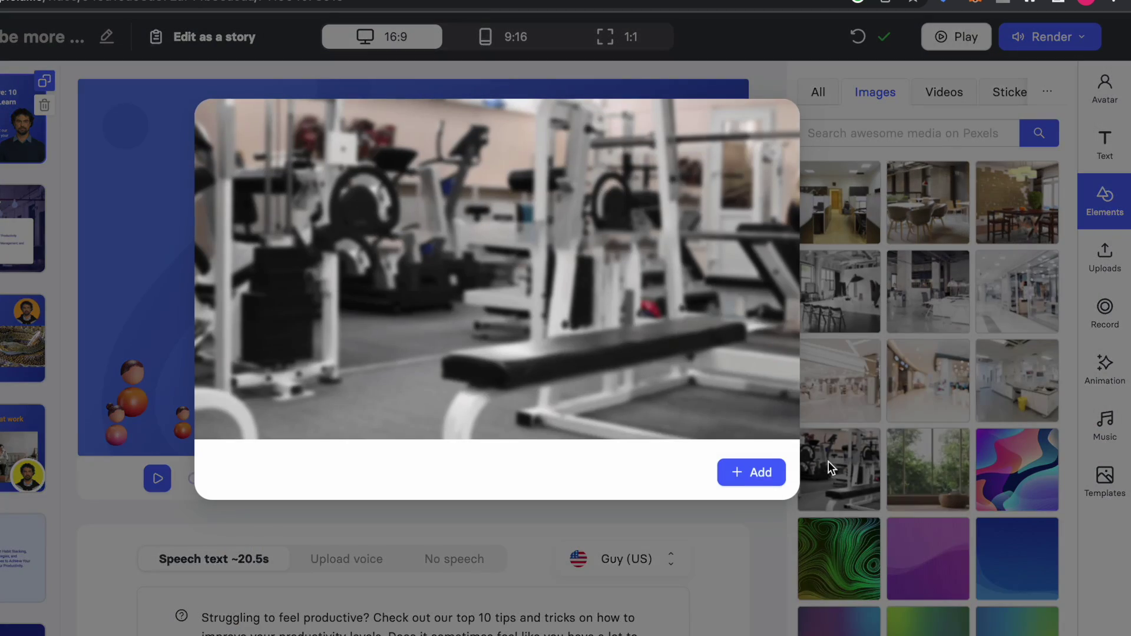
left_click(755, 472)
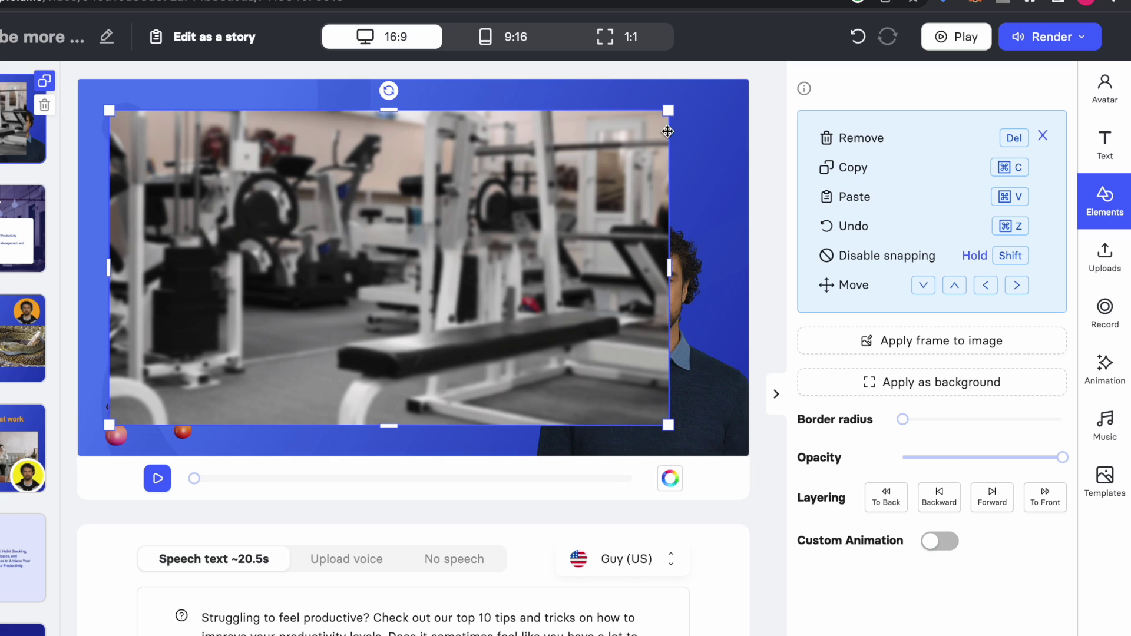
Shrink the gym photo, place it just under the title, then open slide 2.
left_click_drag(668, 111, 324, 303)
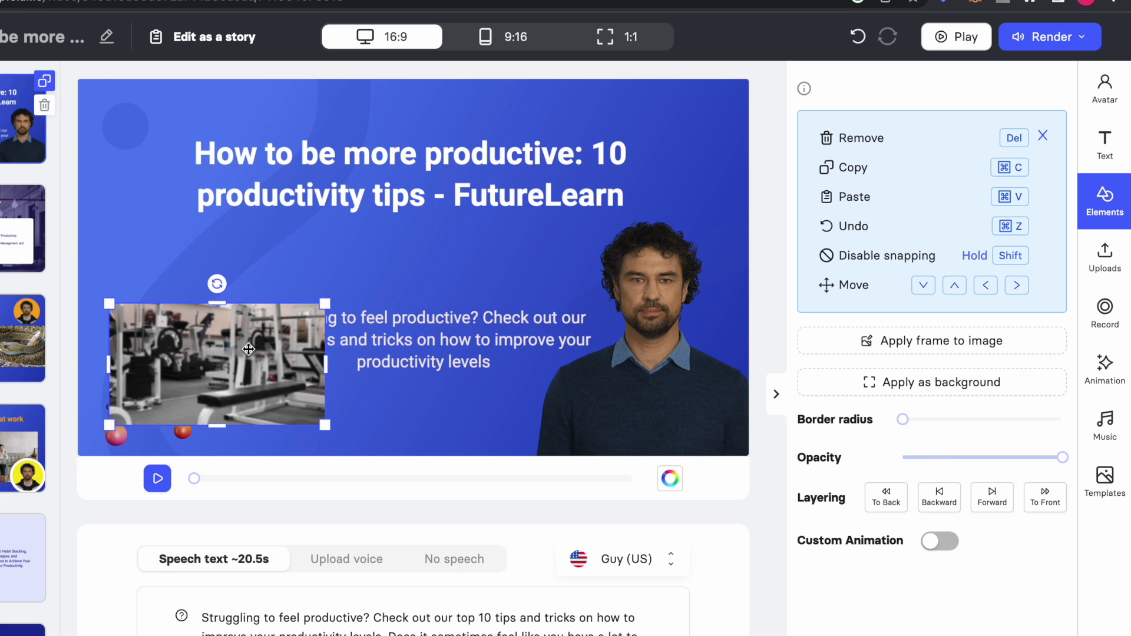
left_click_drag(249, 345, 241, 268)
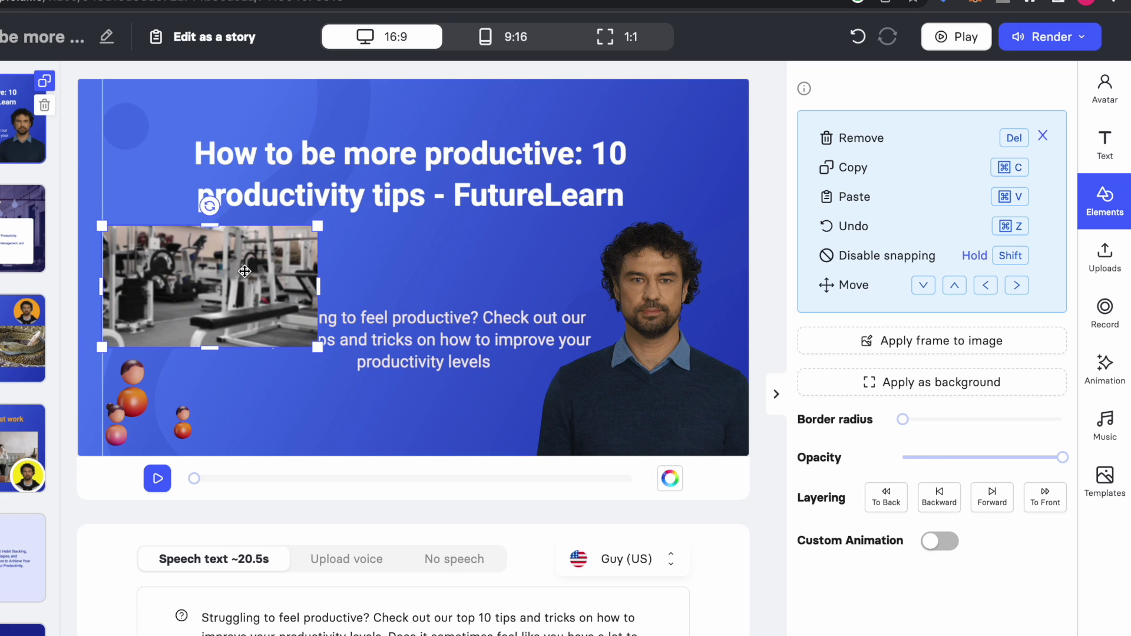
left_click_drag(322, 354, 267, 311)
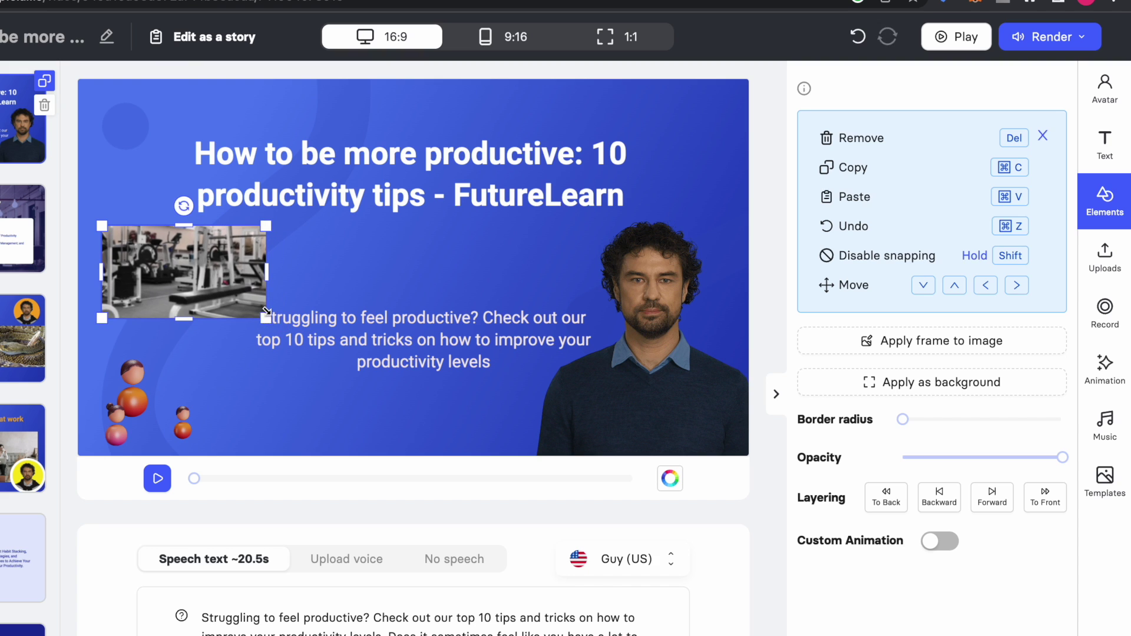
left_click_drag(228, 274, 326, 266)
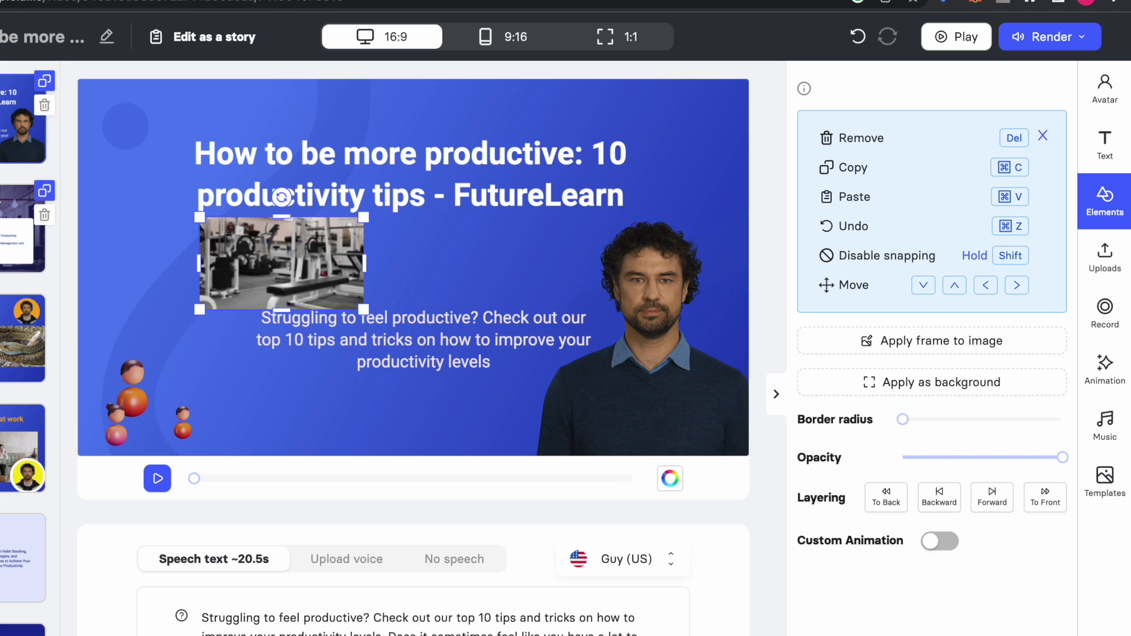
left_click(30, 247)
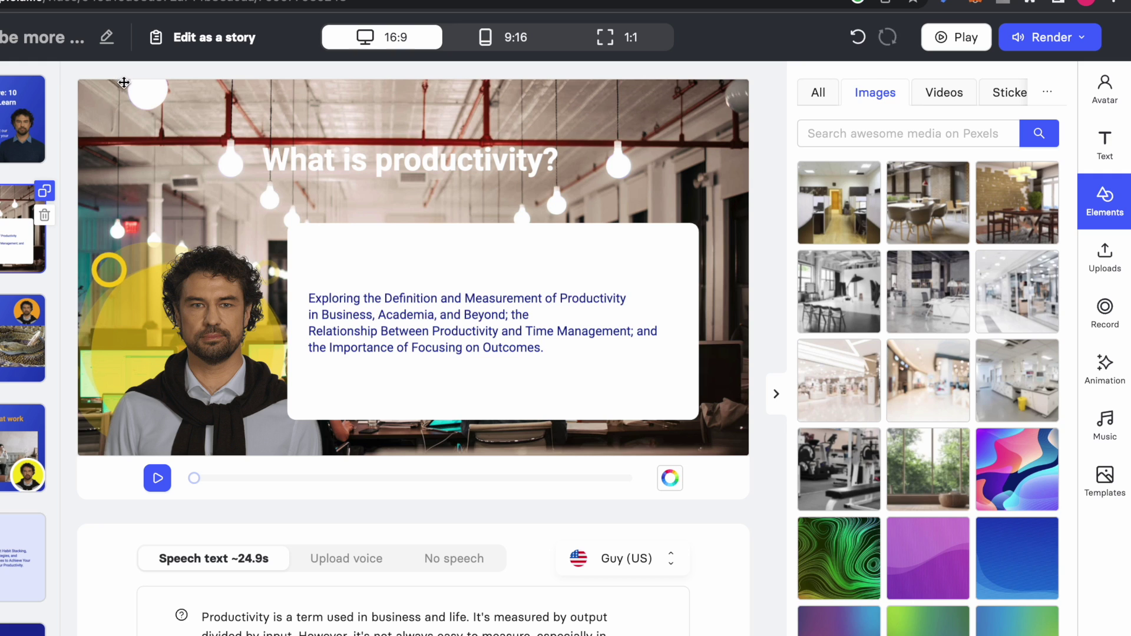
Delete slide 2's office background and set the city skyline video as a looping background.
left_click(116, 125)
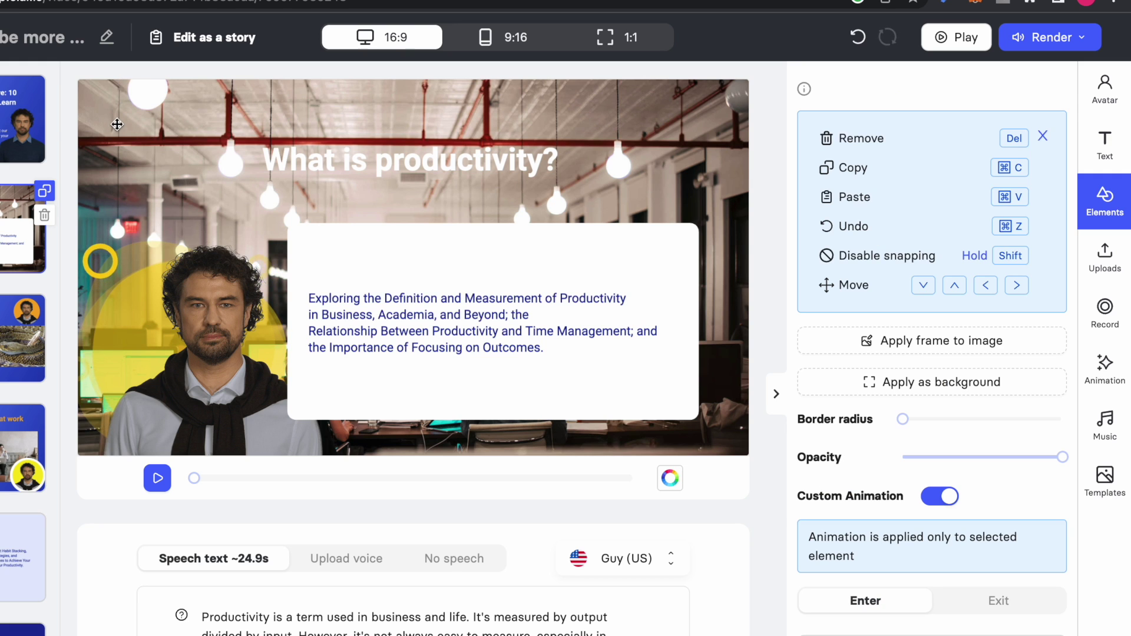
key("Delete")
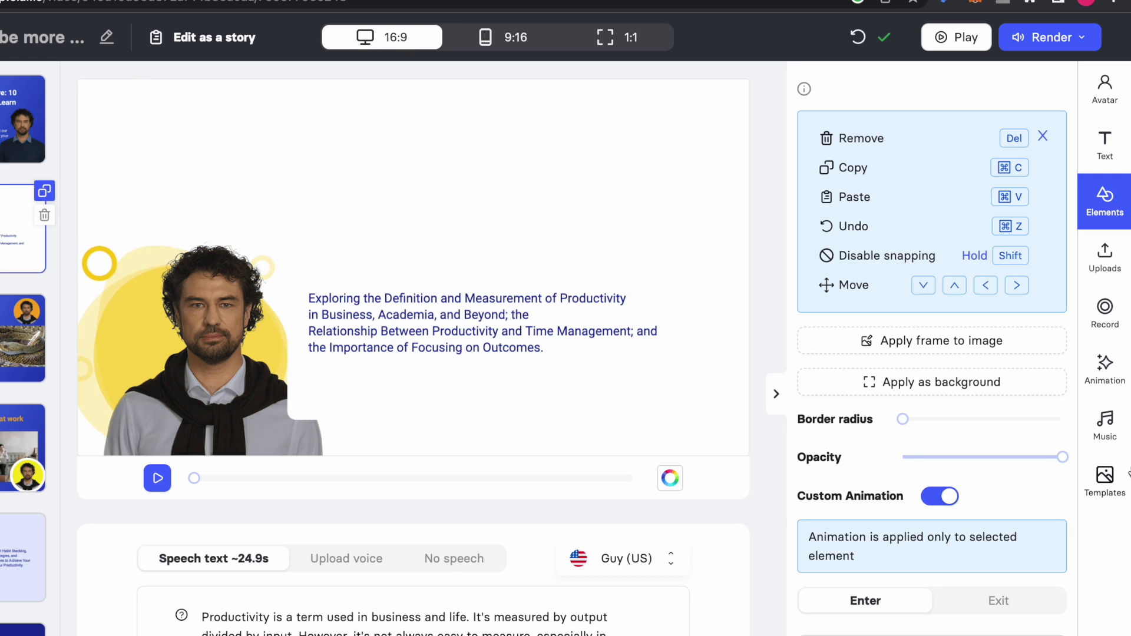
key("Escape")
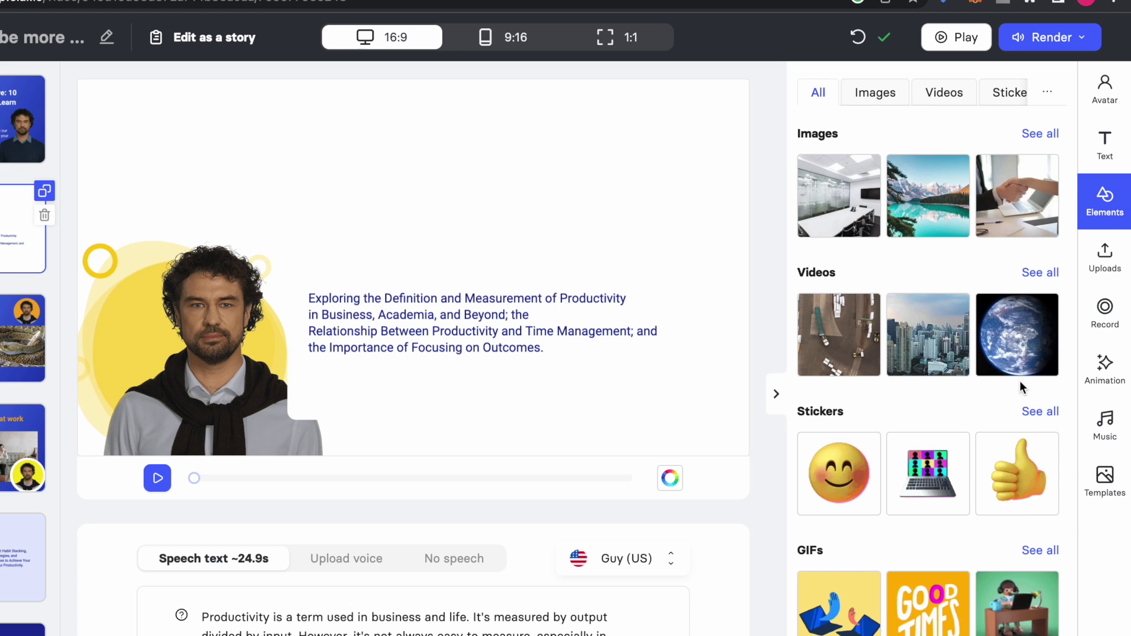
left_click(944, 342)
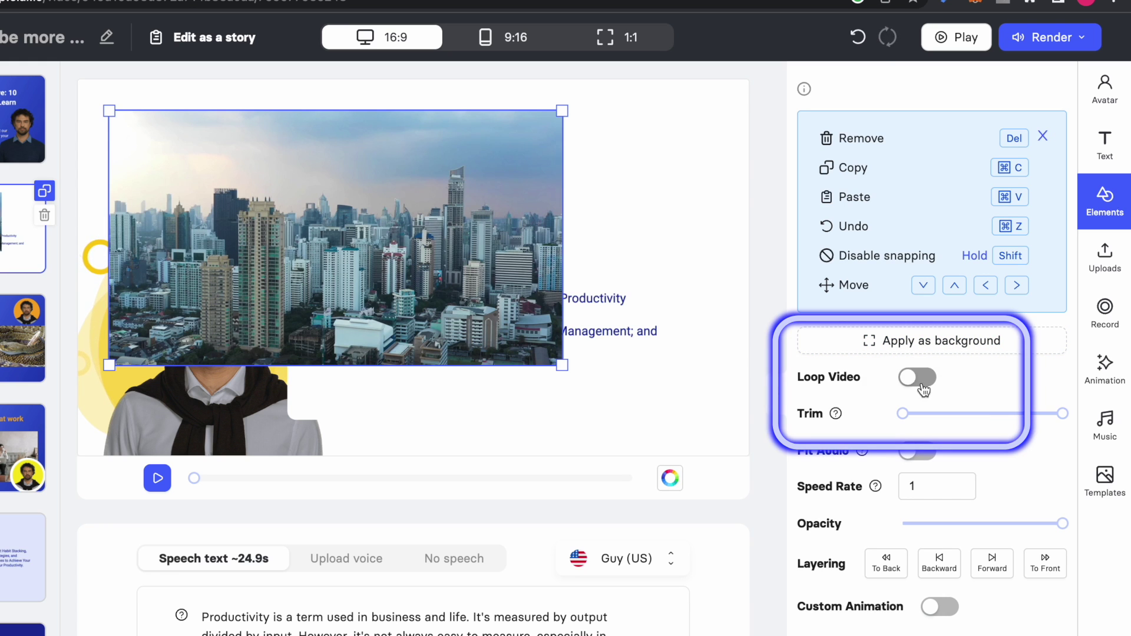
left_click(875, 346)
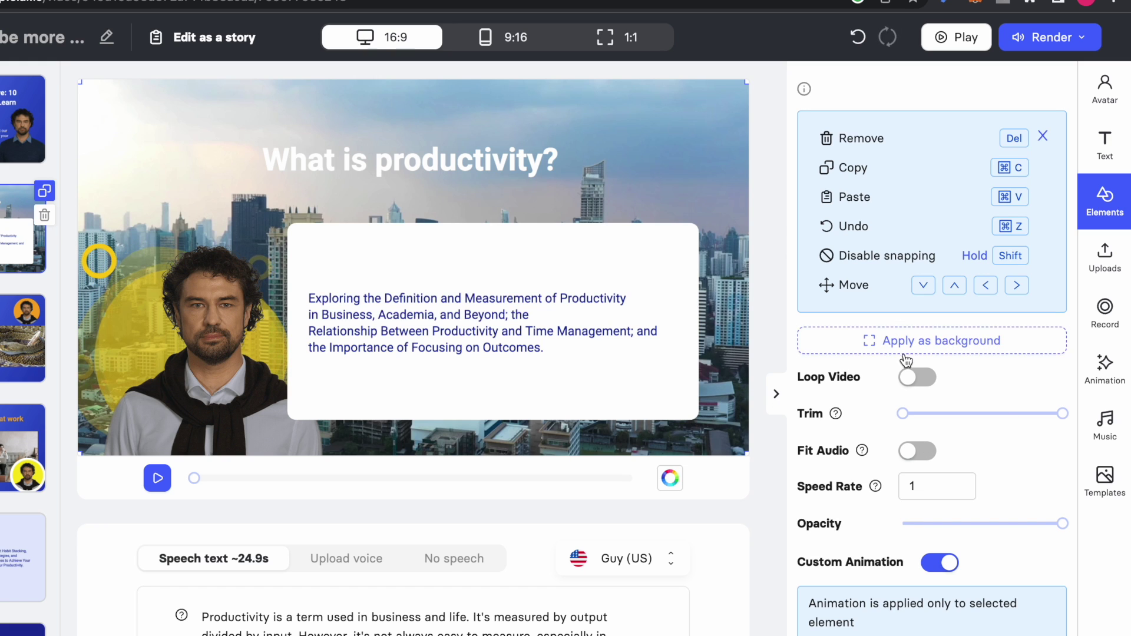
left_click(911, 388)
scroll(434, 423, "down", 3)
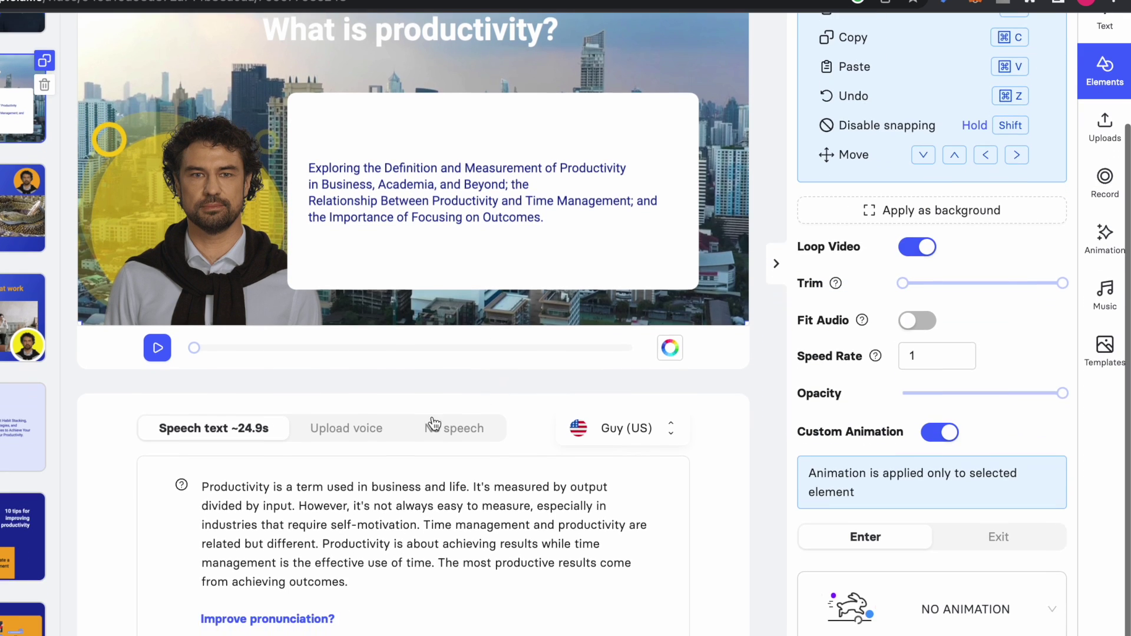
On the 'How to be more productive at work' slide, choose the Pop track Funky Fit as background music.
left_click(23, 306)
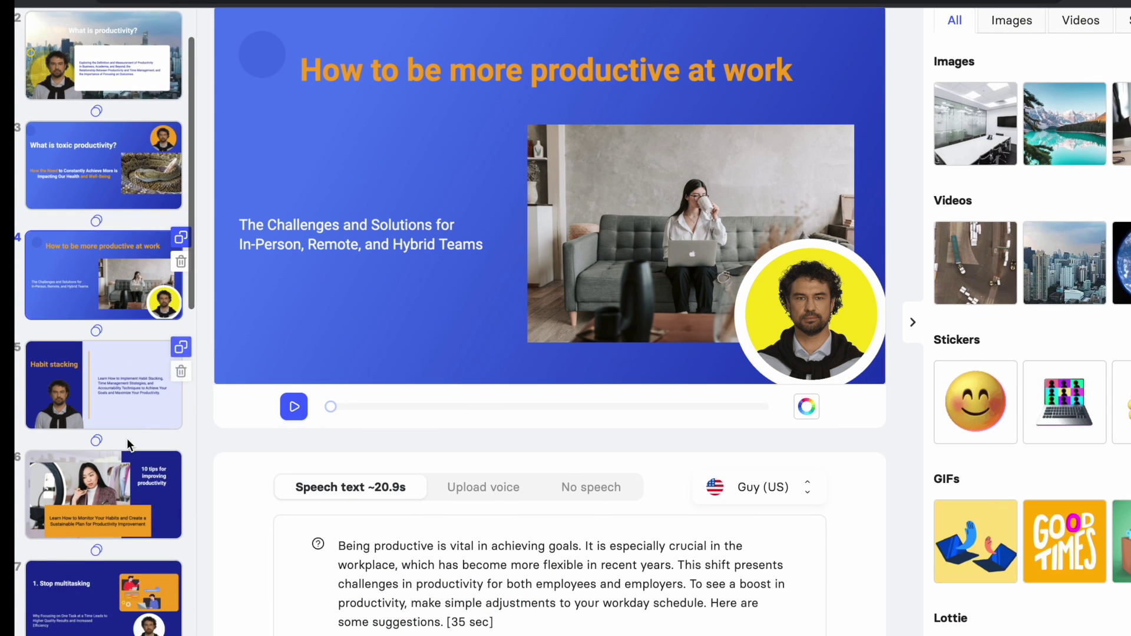
scroll(129, 445, "down", 8)
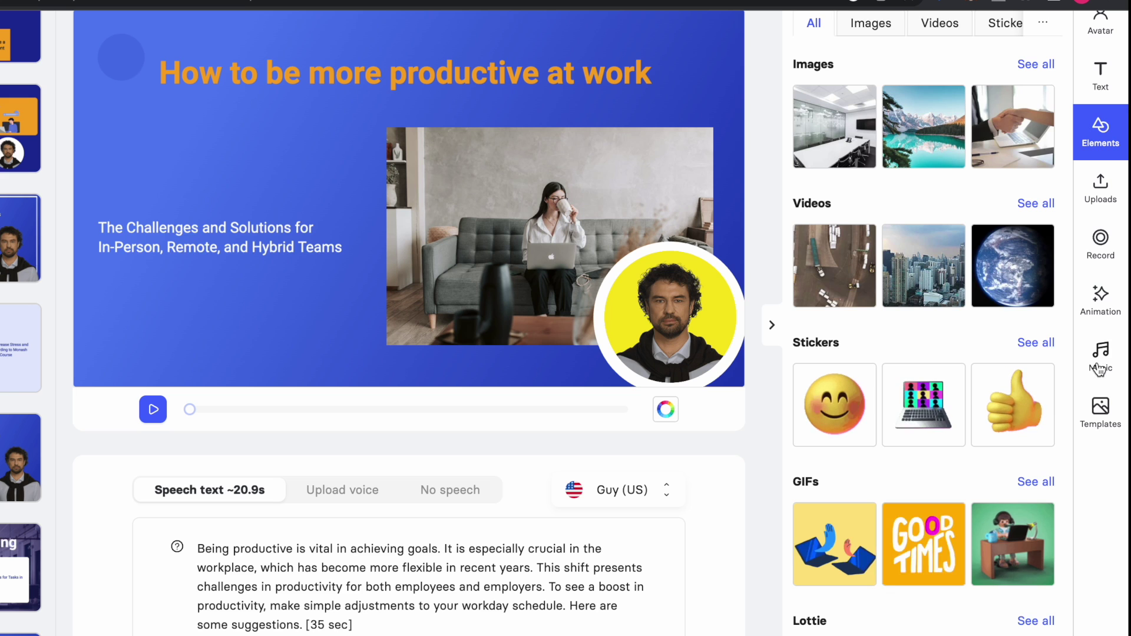
left_click(1099, 359)
scroll(977, 448, "down", 5)
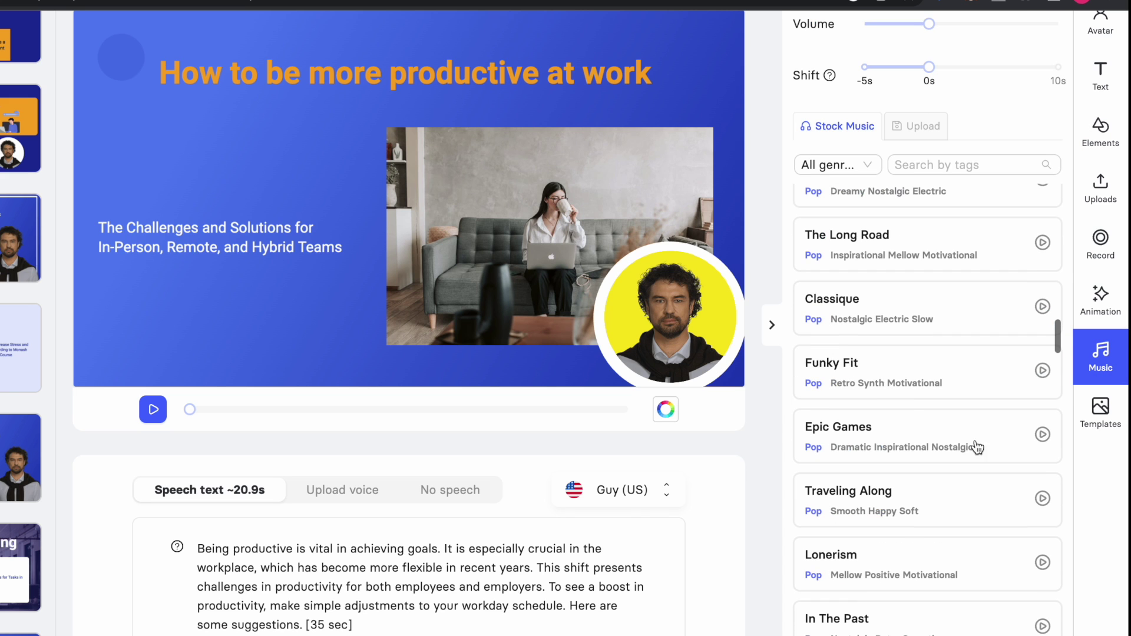
left_click(879, 379)
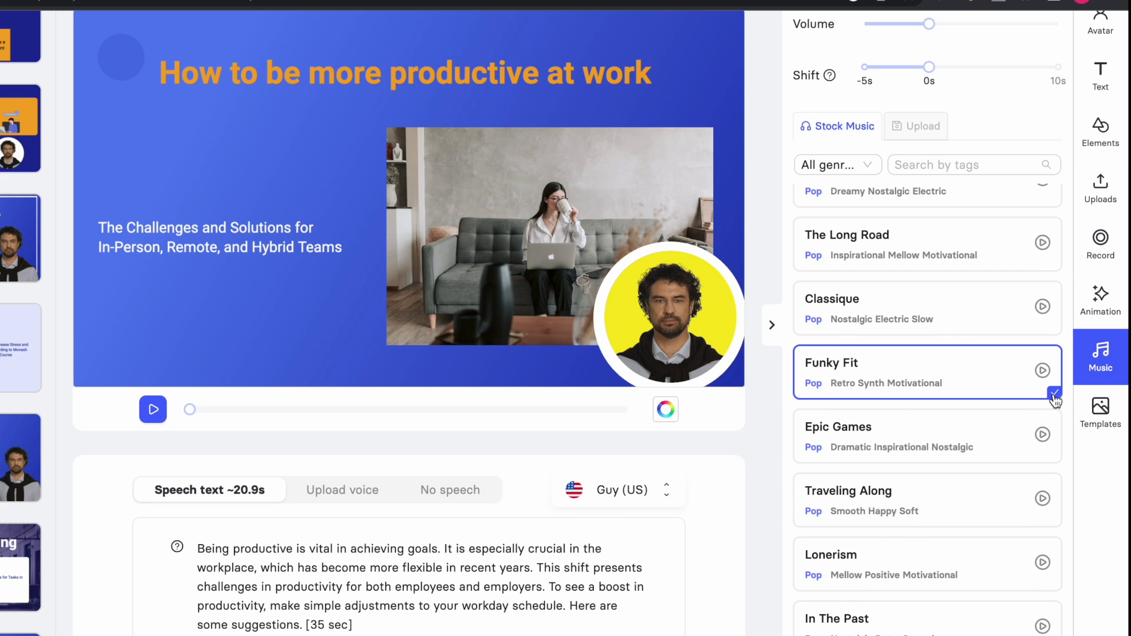
scroll(1055, 400, "up", 10)
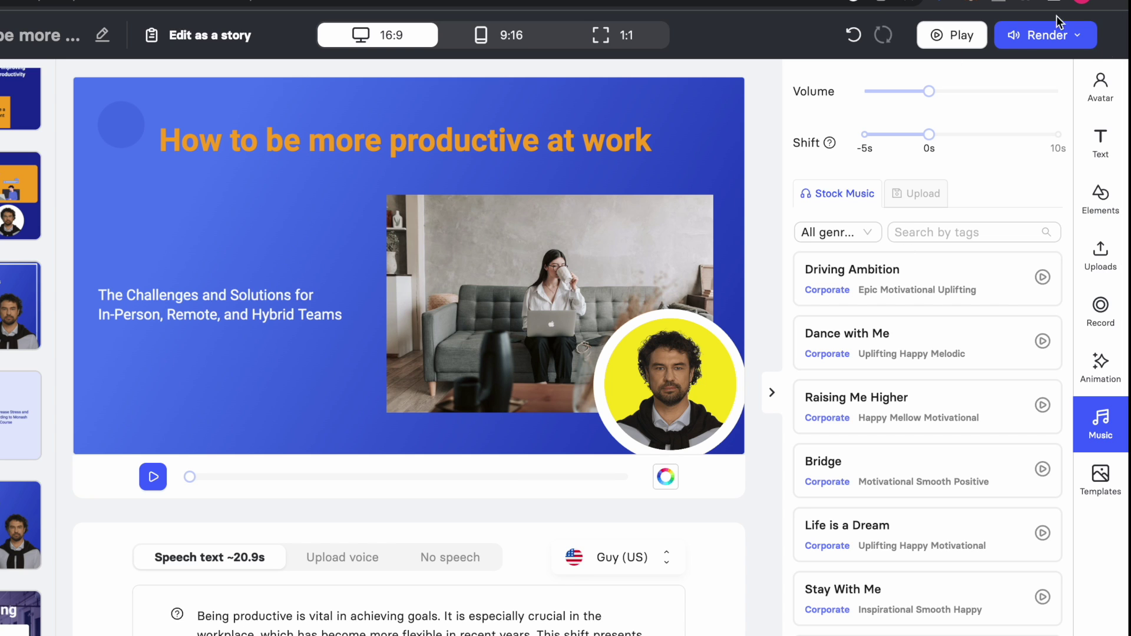
Start the video render at 1080p with subtitles off.
left_click(1057, 46)
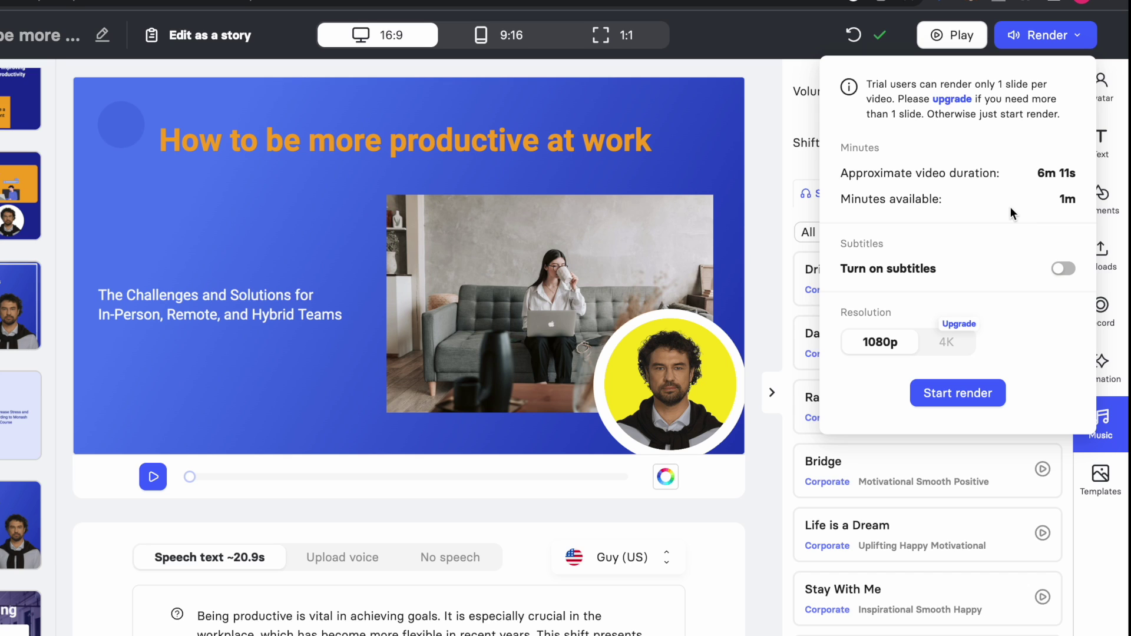
left_click(966, 394)
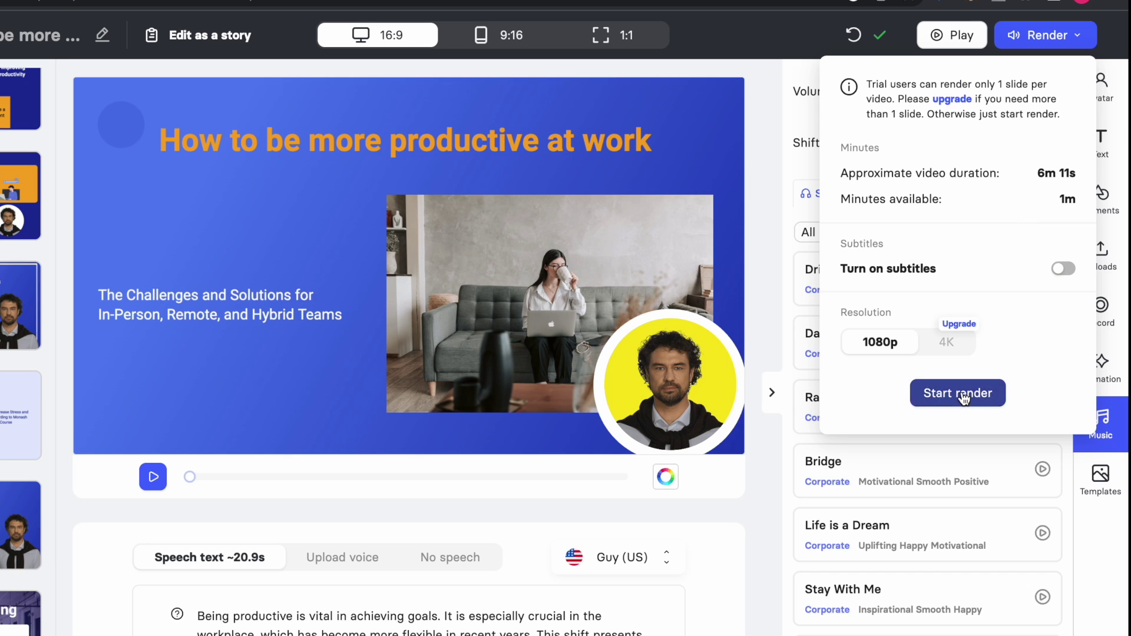